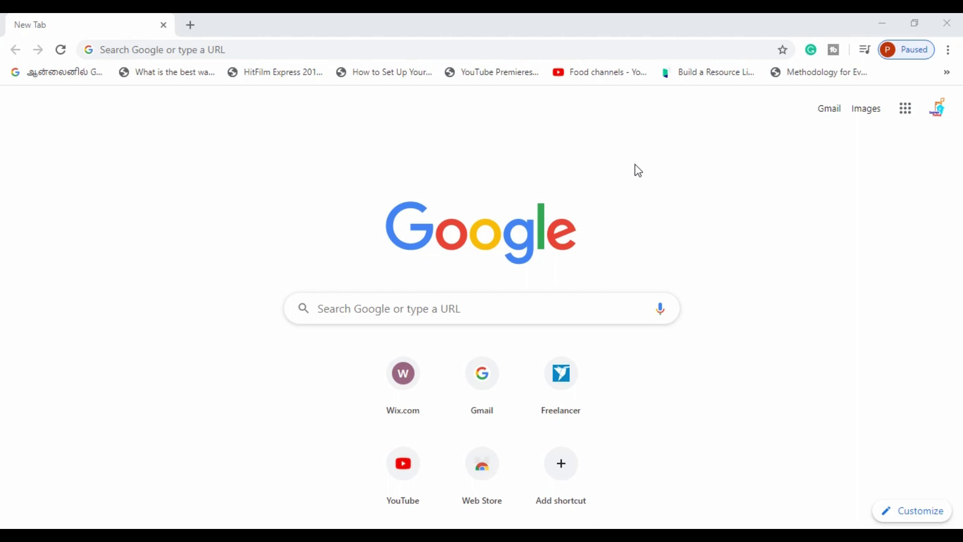
Open freelancer.com and go to the sign-up form for people who want to work
click(298, 53)
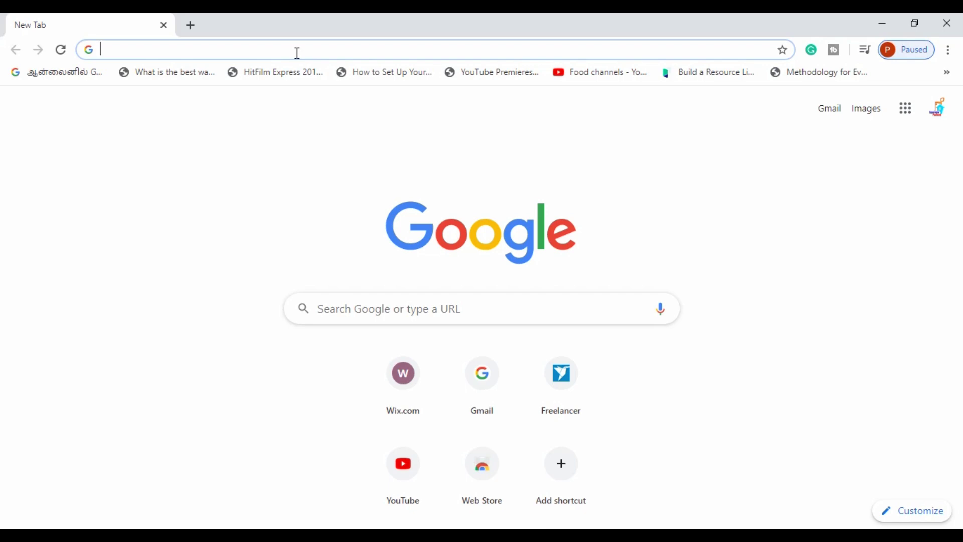
key(super+plus)
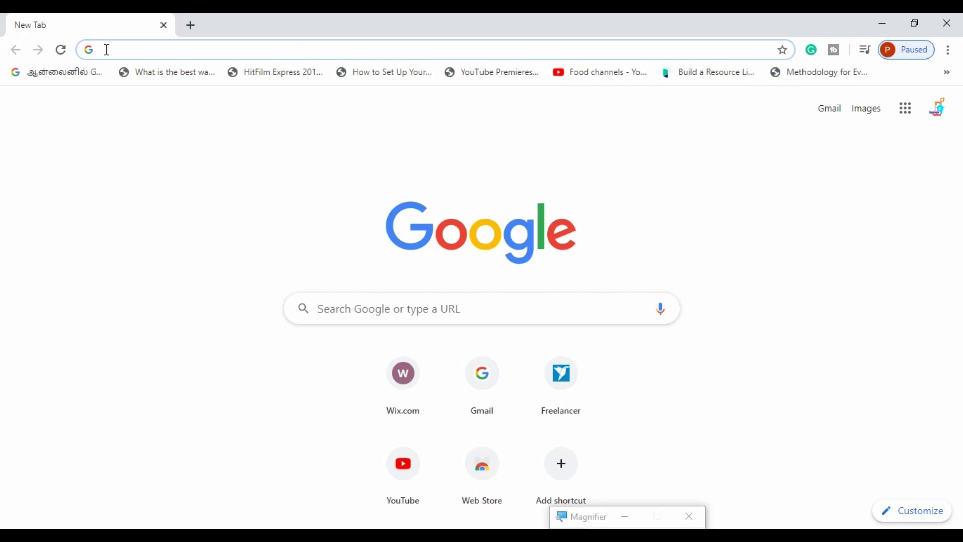
key(super+plus)
key(super+plus)
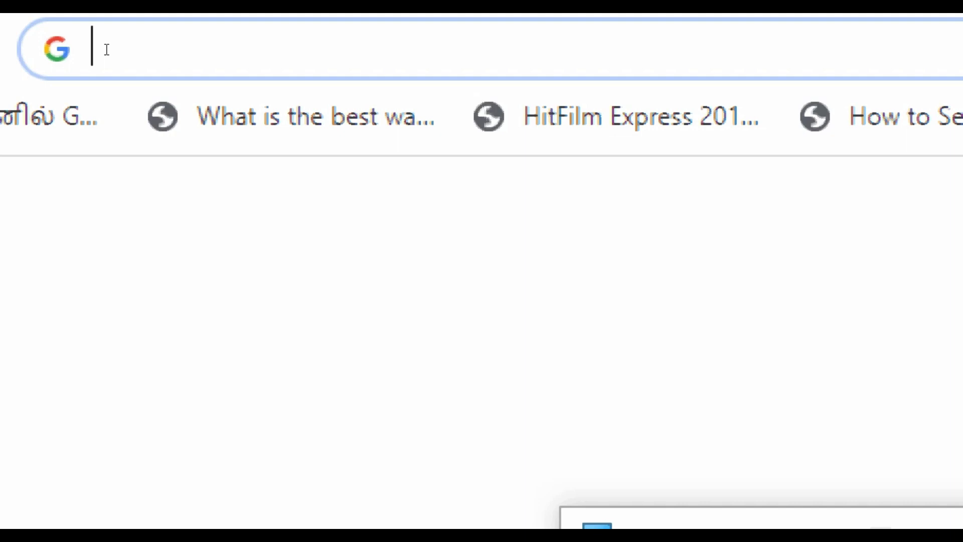
text(free)
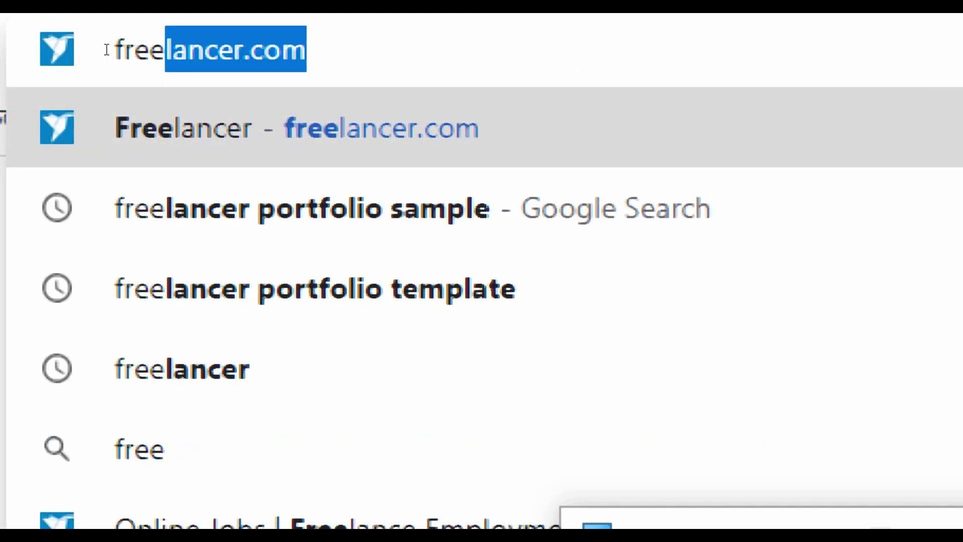
text(lancer)
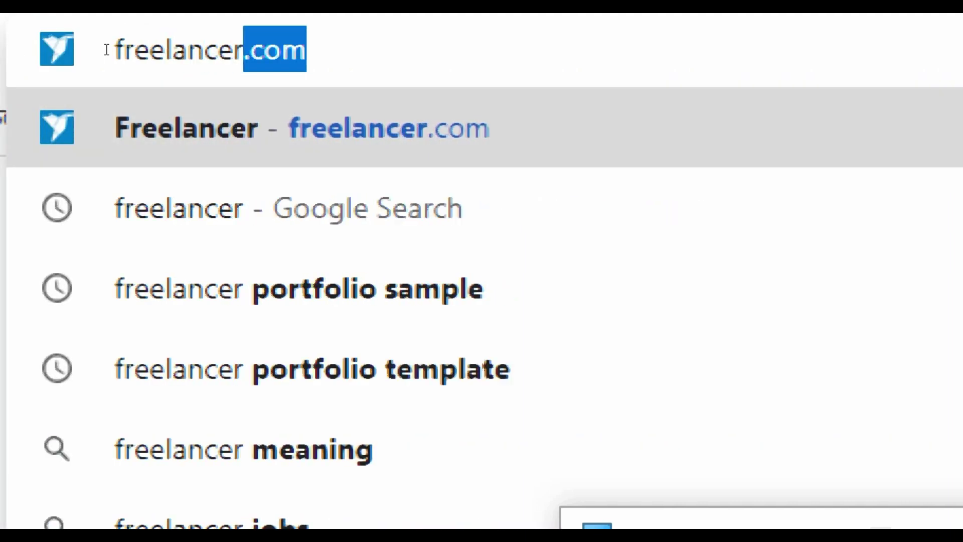
key(Return)
key(super+Escape)
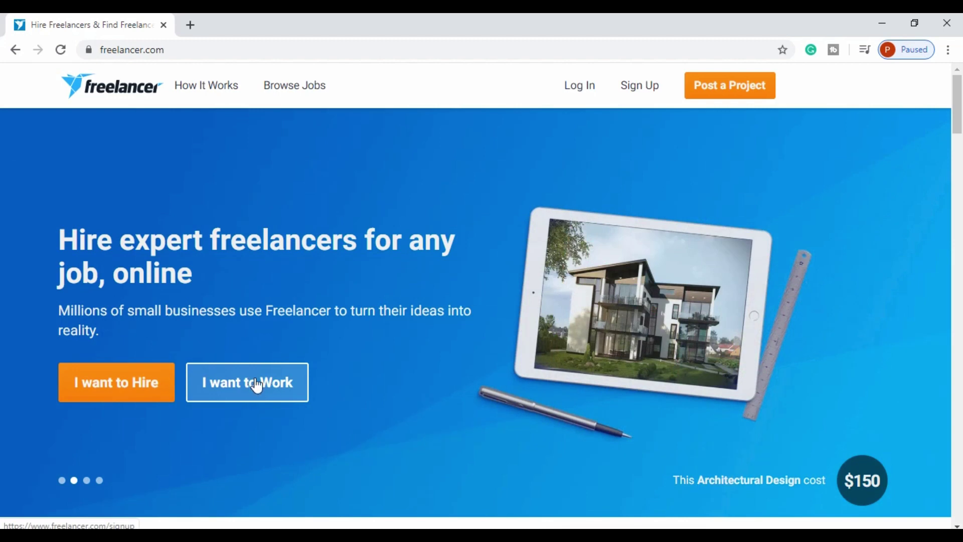
click(257, 384)
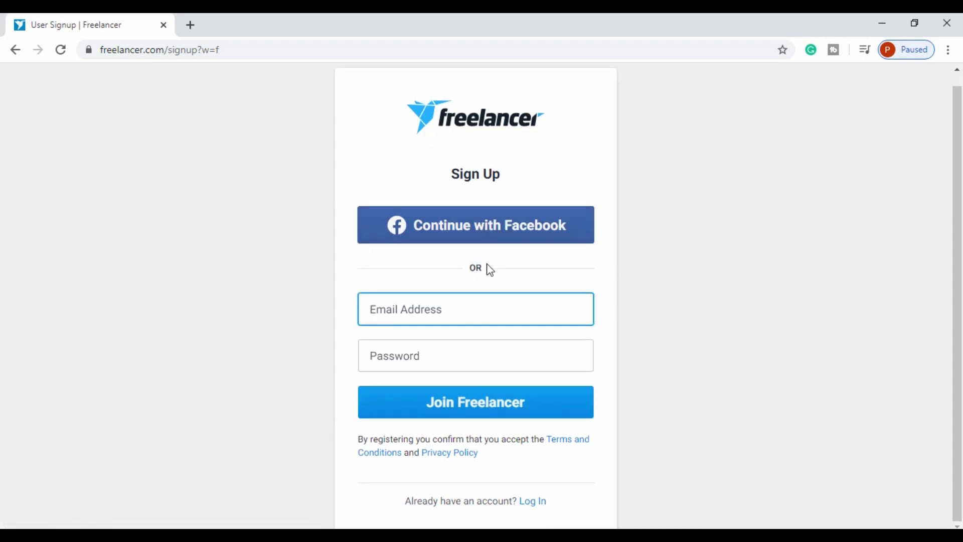
Check the login form for existing members and the Facebook sign-up option, returning to the sign-up form
click(540, 505)
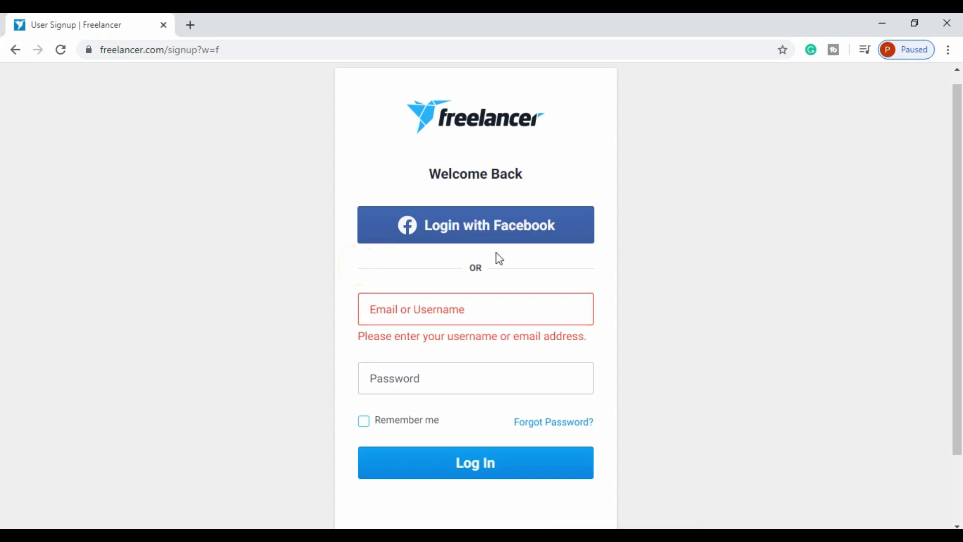
click(367, 266)
click(367, 266)
scroll(371, 268, down, 2)
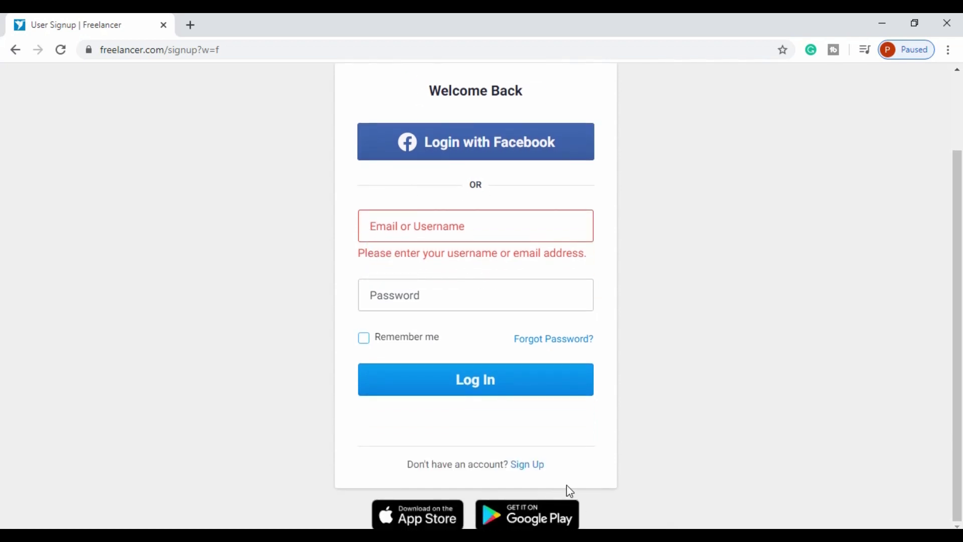
click(527, 464)
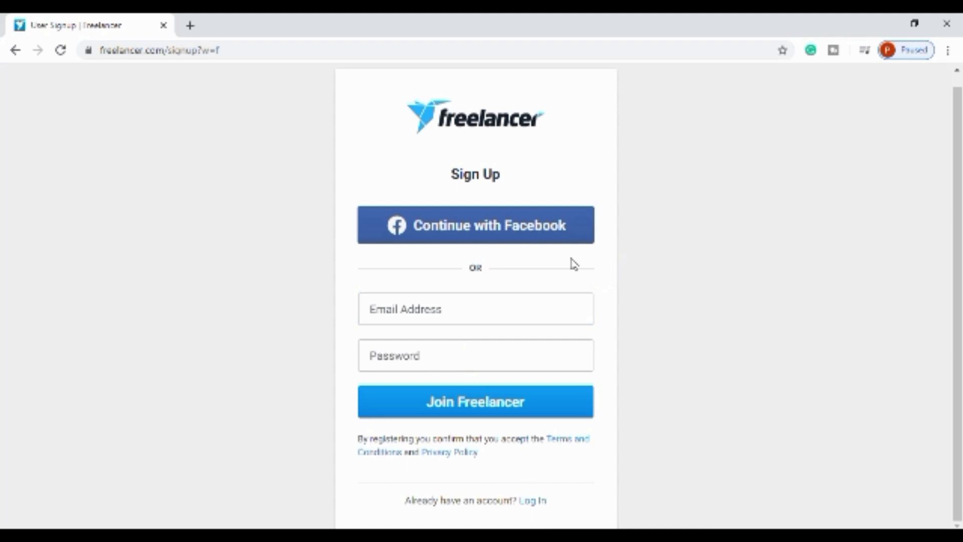
click(490, 230)
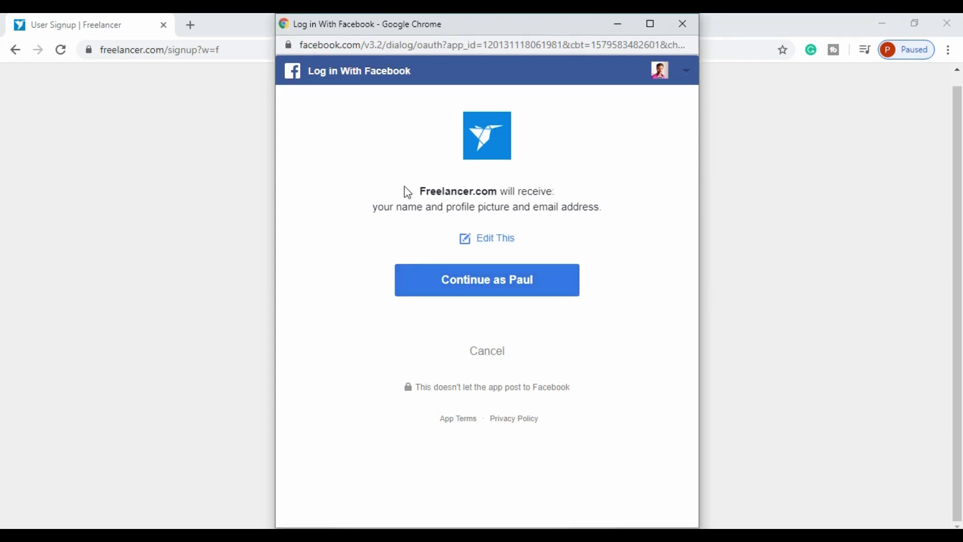
click(488, 359)
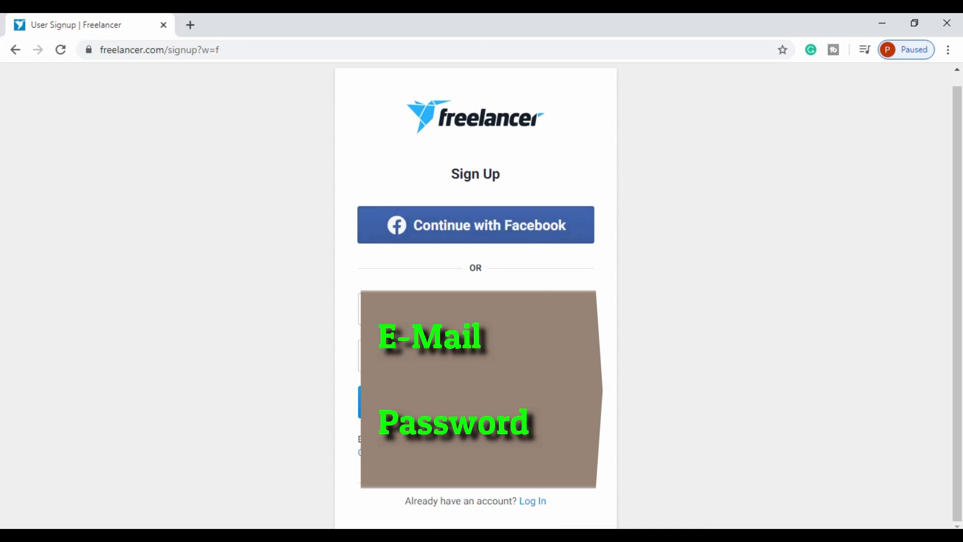
Fill in the e-mail address and account password, and submit the form to join Freelancer
click(432, 301)
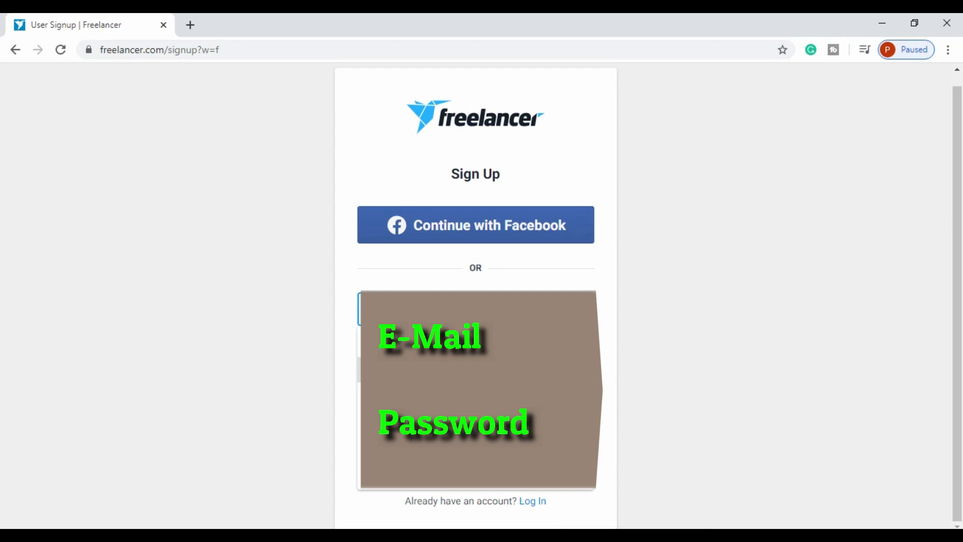
key(Return)
click(359, 355)
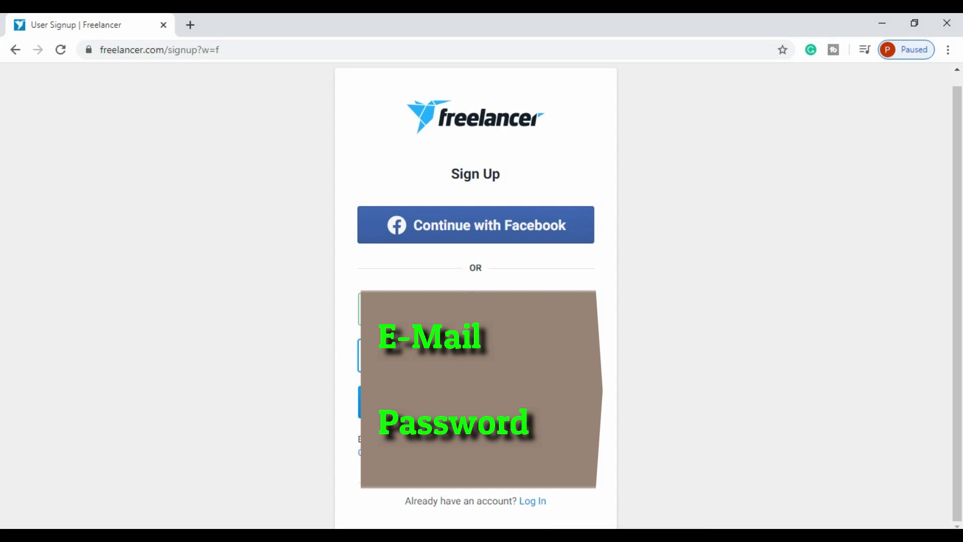
click(464, 388)
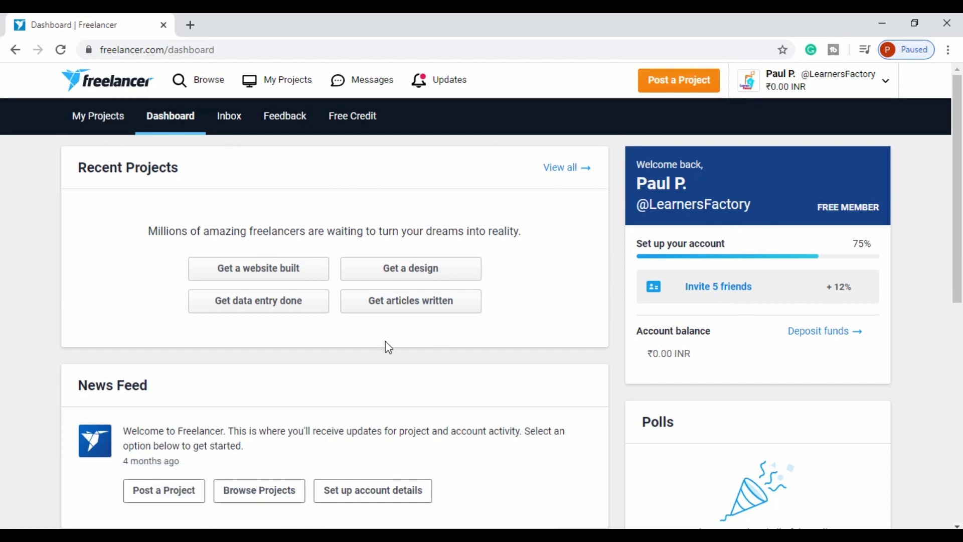
Look over the dashboard and check the list of recent project updates
scroll(537, 311, down, 5)
scroll(614, 299, up, 5)
click(423, 82)
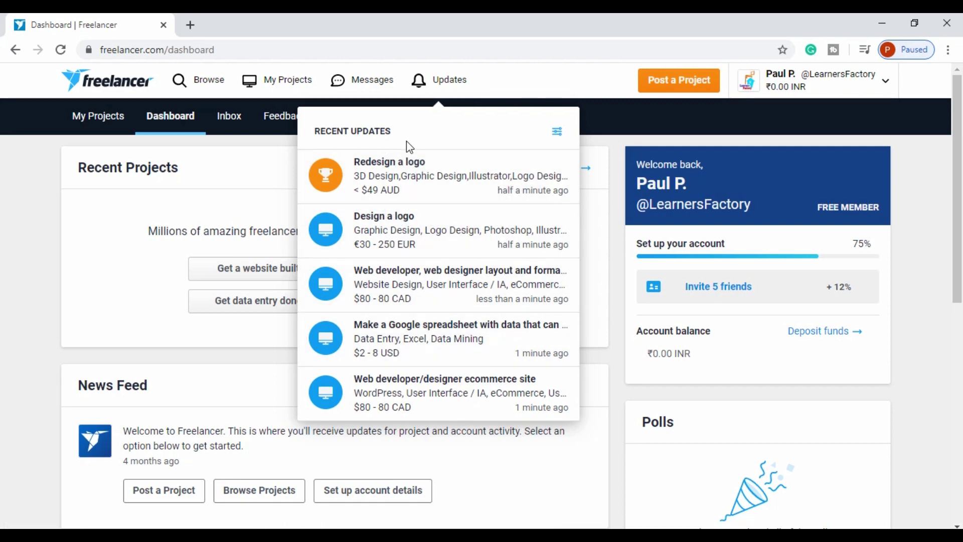
click(440, 80)
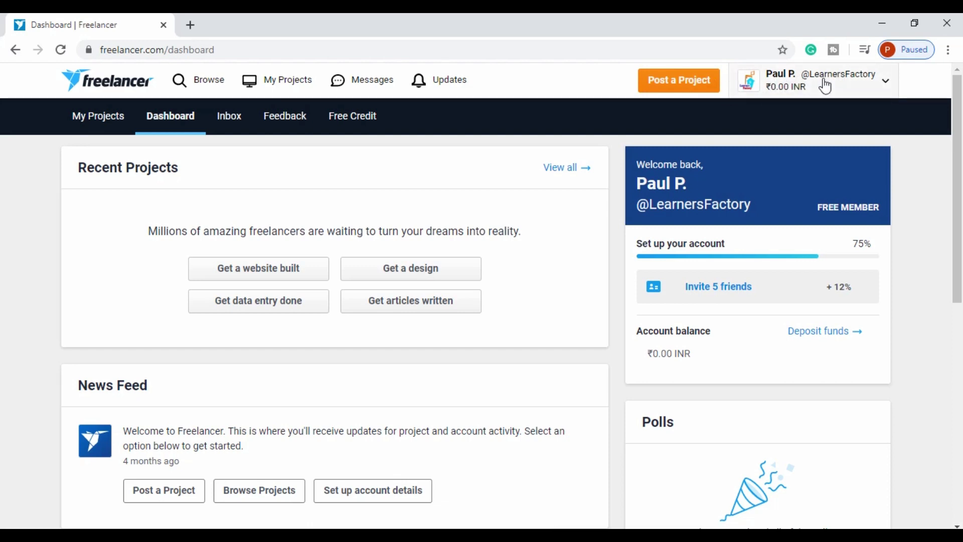
Open the account's own profile page
click(887, 89)
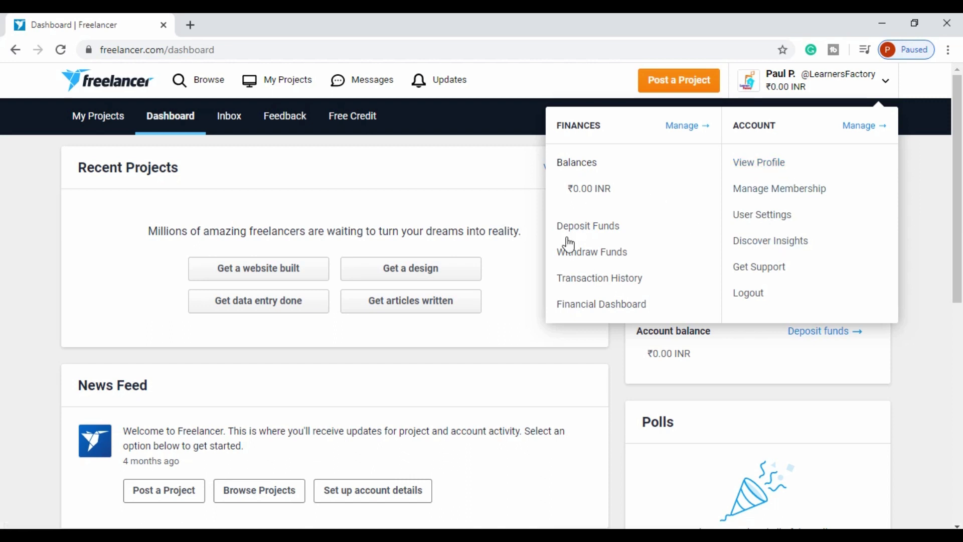
click(767, 166)
click(743, 201)
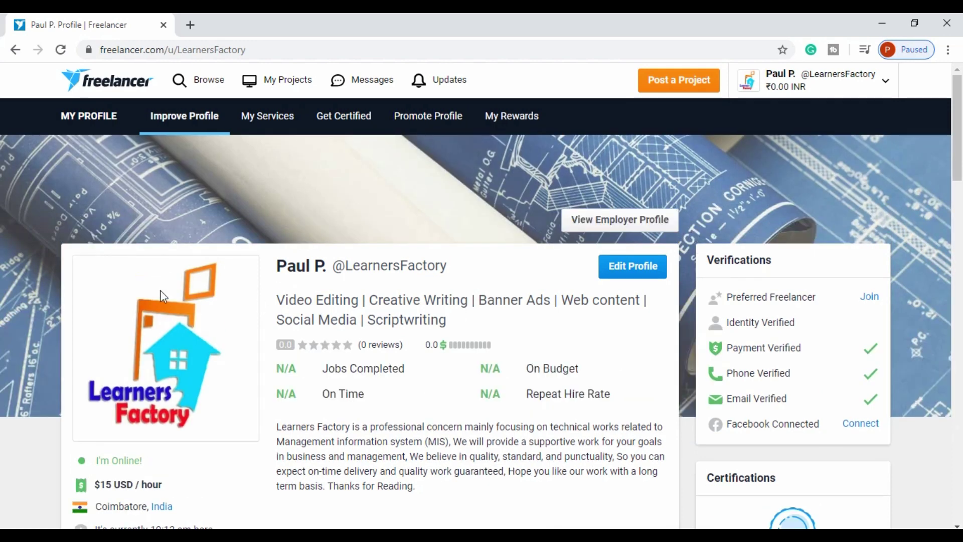
Examine the profile's headline, summary, hourly rate, verifications, portfolios and top skills
scroll(354, 289, down, 3)
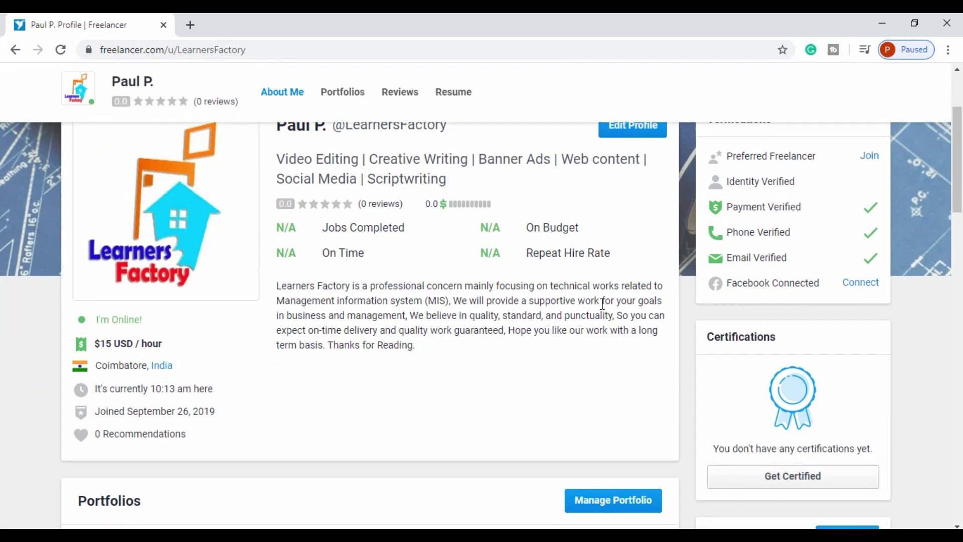
scroll(457, 317, down, 4)
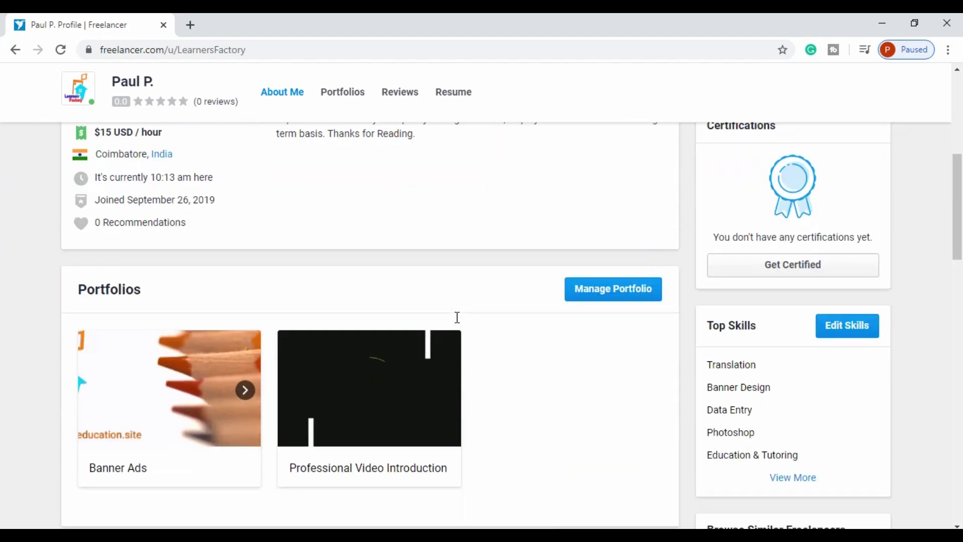
scroll(531, 396, up, 6)
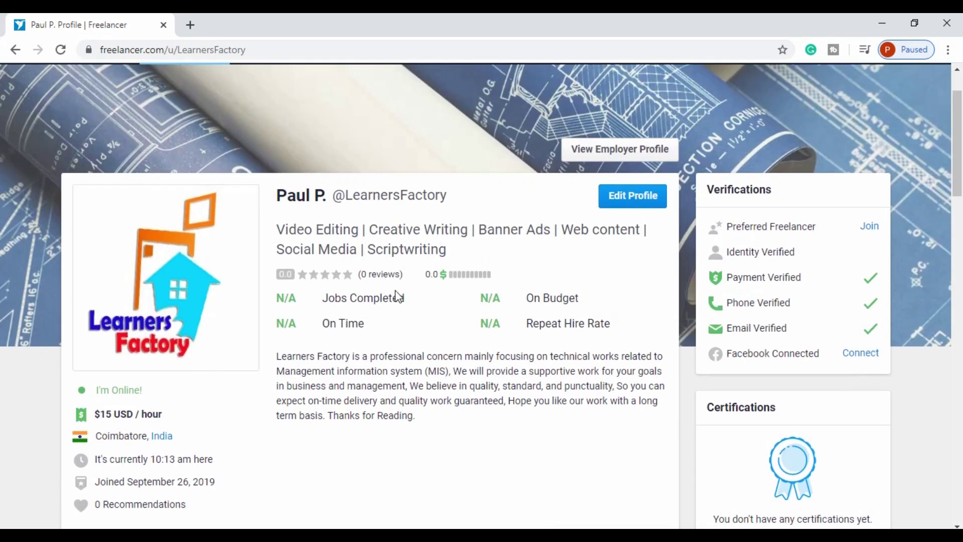
scroll(185, 411, down, 5)
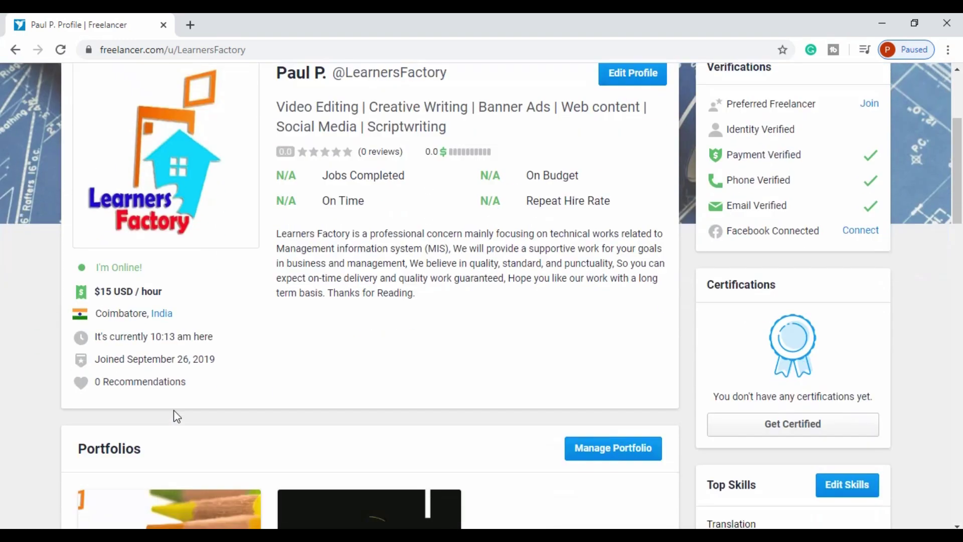
scroll(504, 254, up, 7)
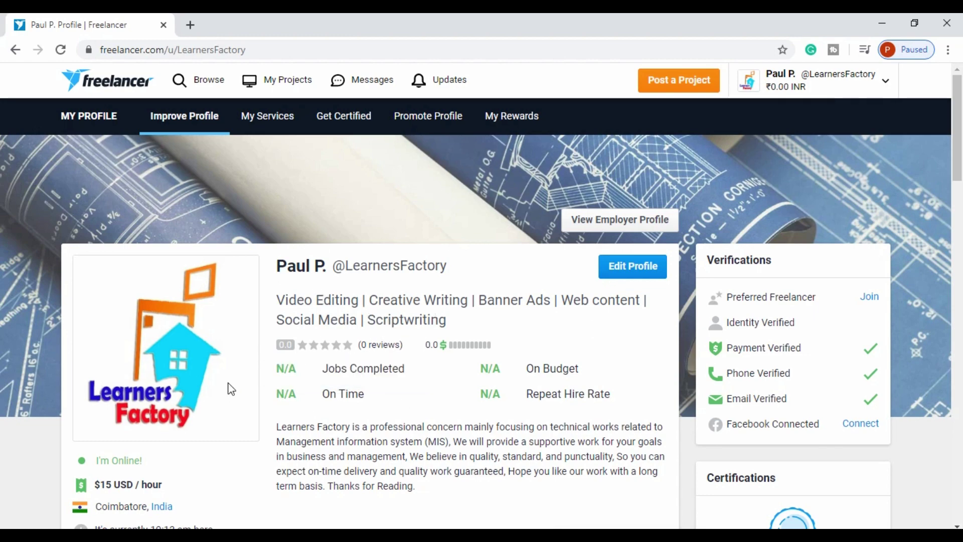
scroll(231, 388, down, 5)
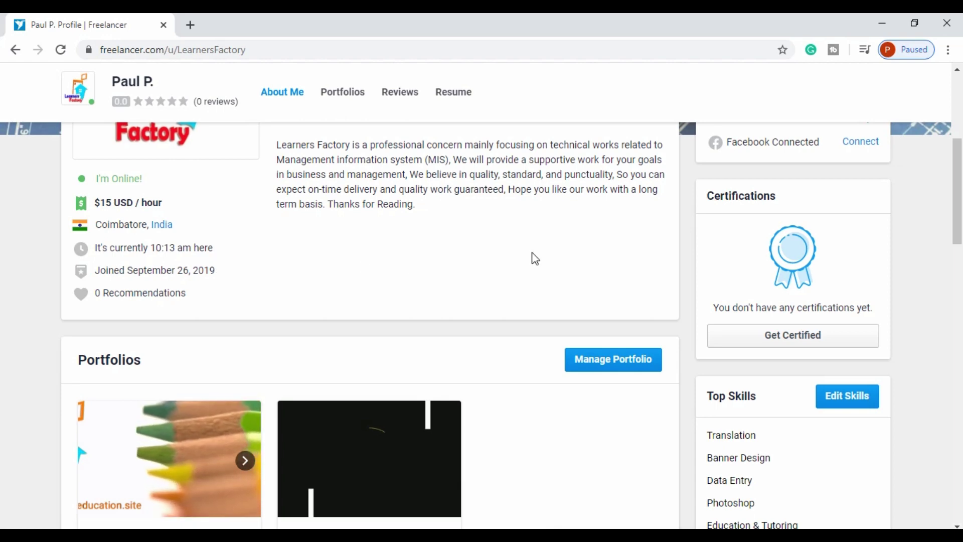
scroll(535, 258, up, 3)
scroll(313, 314, up, 2)
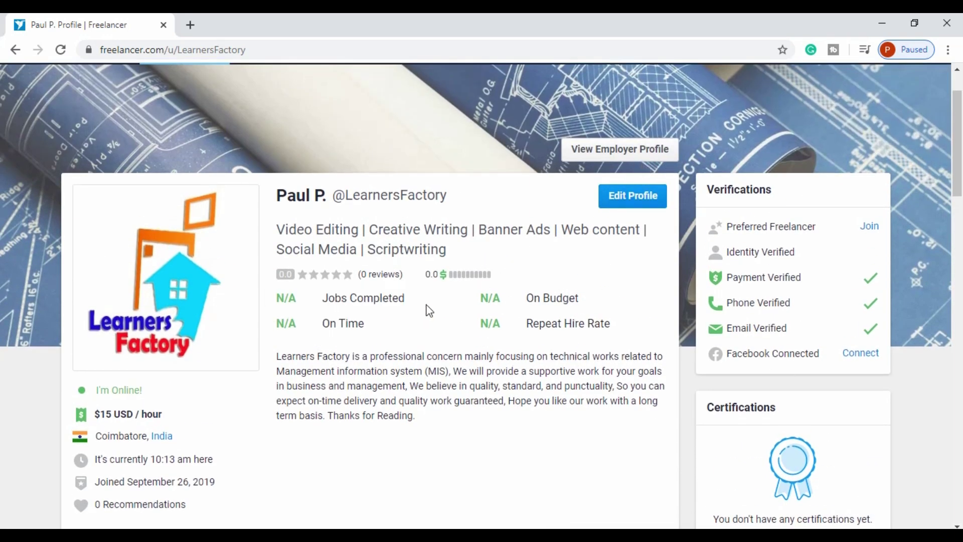
scroll(570, 296, down, 2)
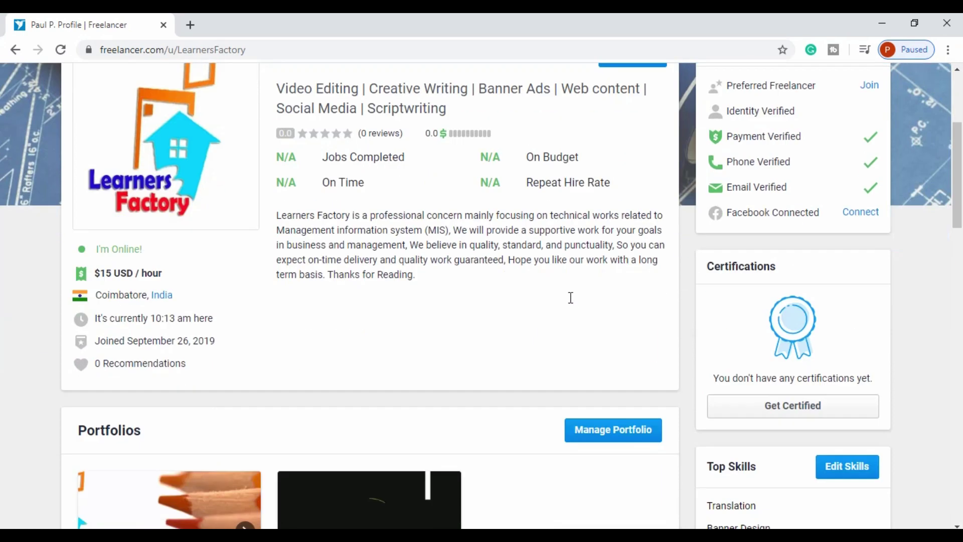
scroll(577, 145, up, 1)
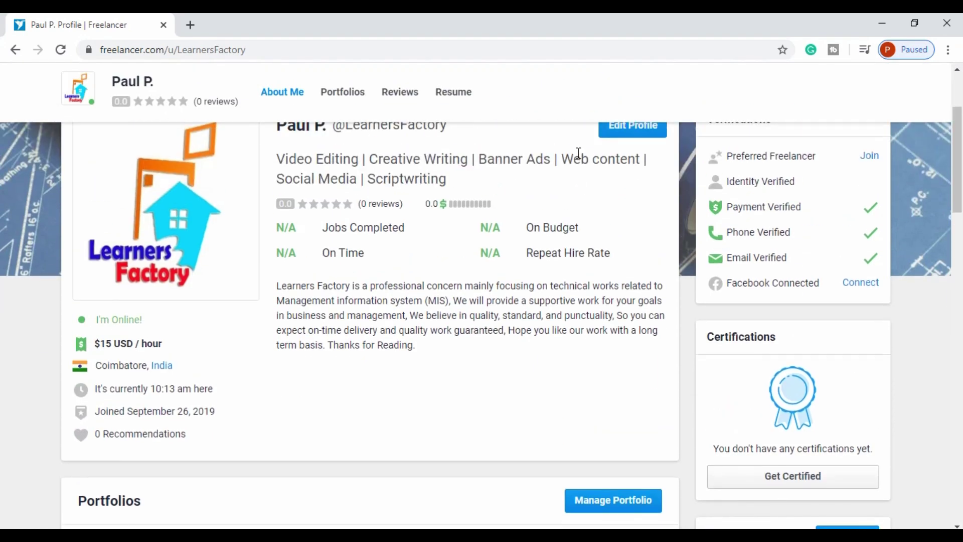
Open the profile for editing and review its professional headline and summary fields
click(641, 133)
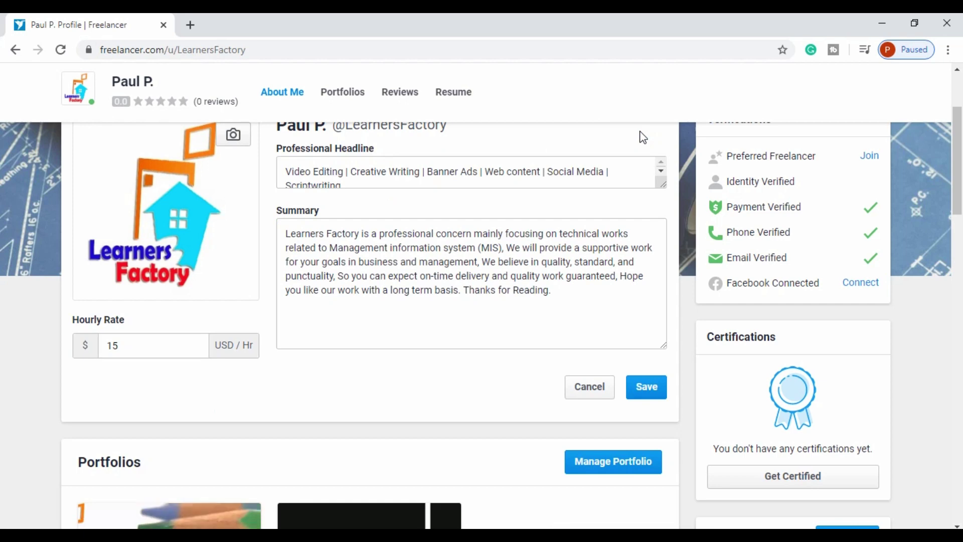
scroll(359, 295, up, 3)
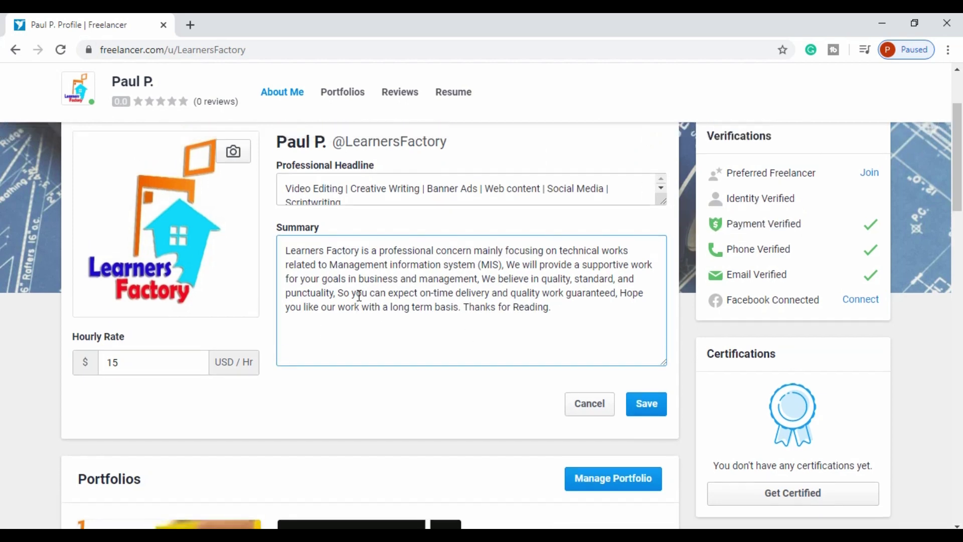
click(370, 324)
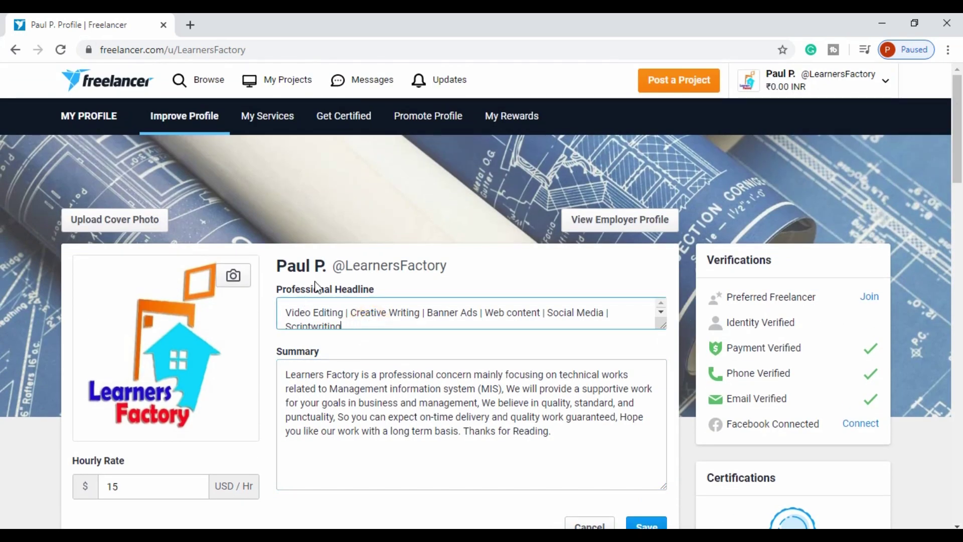
click(475, 429)
scroll(428, 431, down, 1)
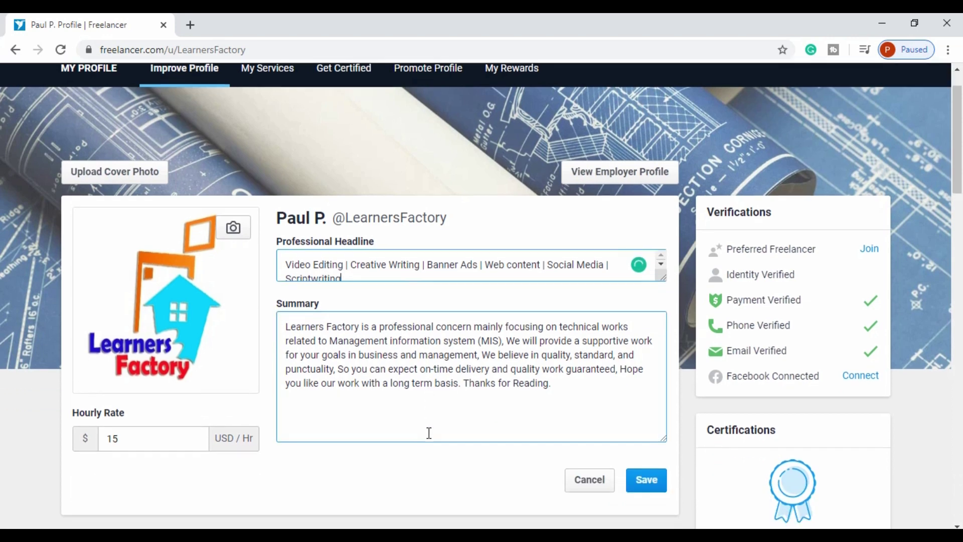
drag(287, 303, 429, 346)
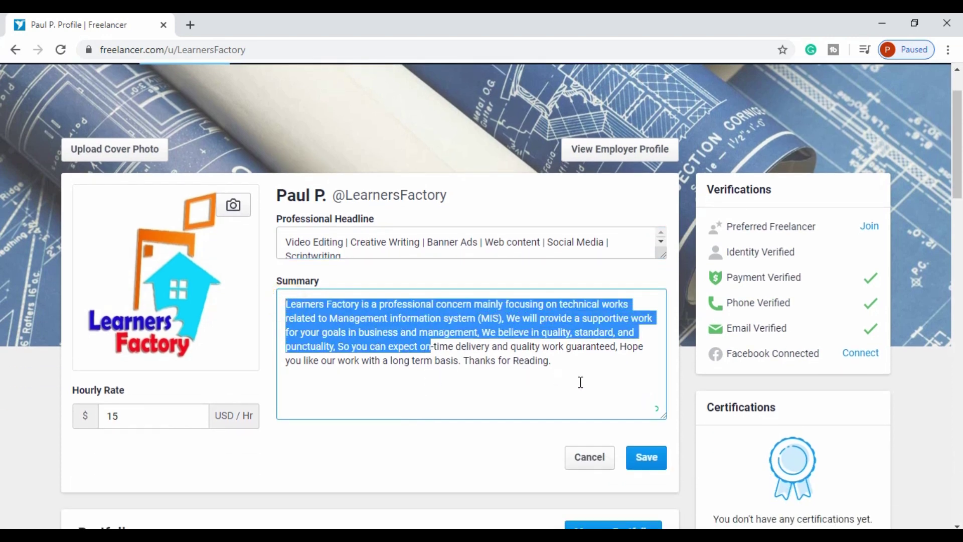
click(579, 370)
scroll(579, 370, down, 1)
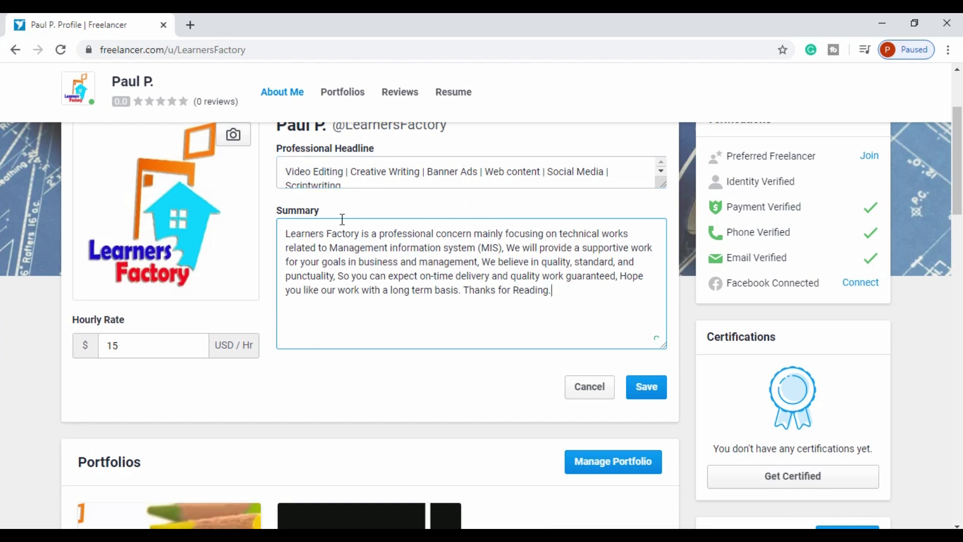
scroll(370, 320, down, 3)
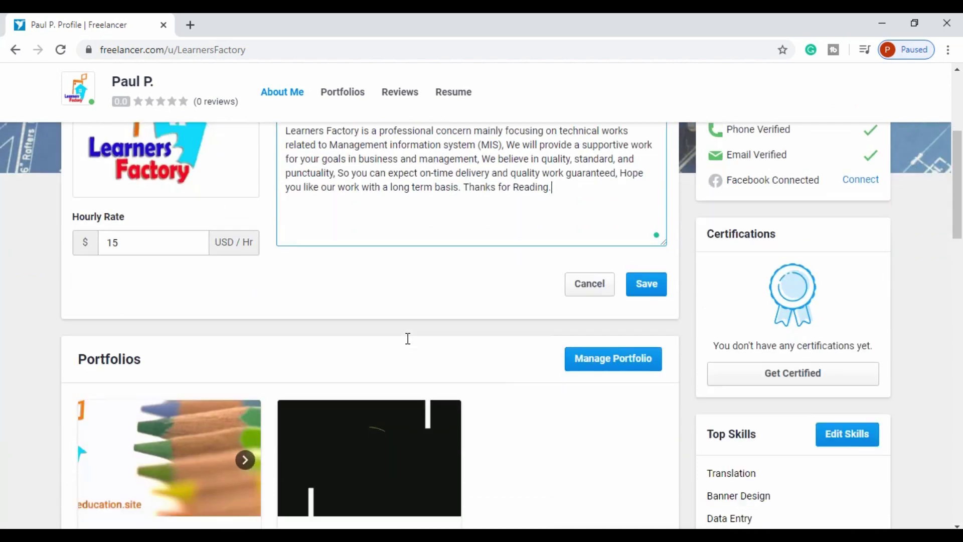
Examine the profile's portfolios, top skills, reviews, experience, education, qualifications and publications sections
scroll(346, 351, down, 1)
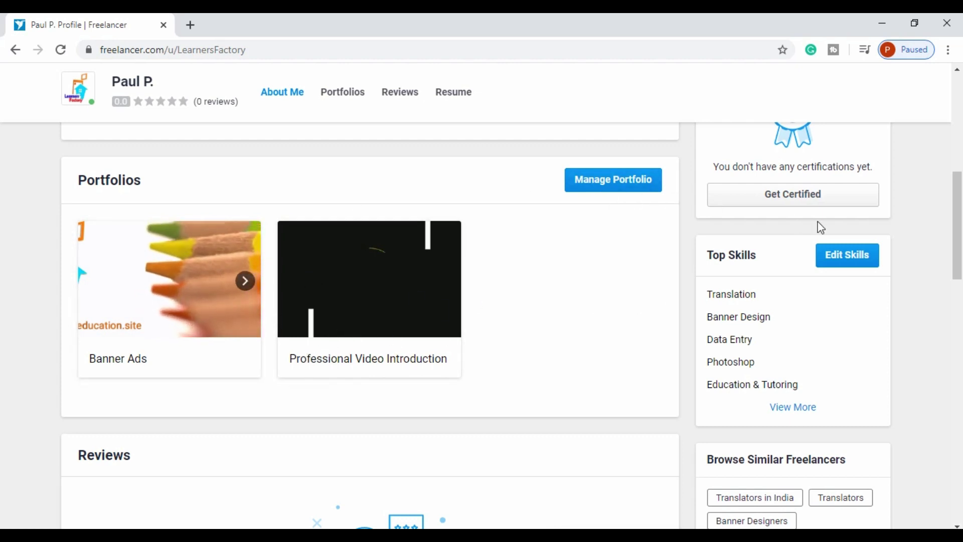
scroll(478, 403, down, 4)
scroll(478, 402, down, 4)
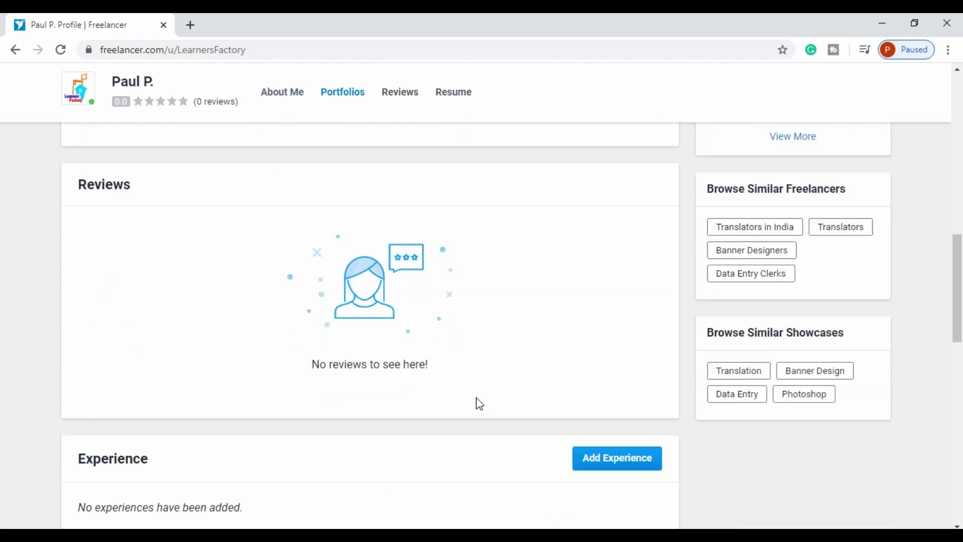
scroll(299, 206, up, 2)
scroll(313, 246, up, 1)
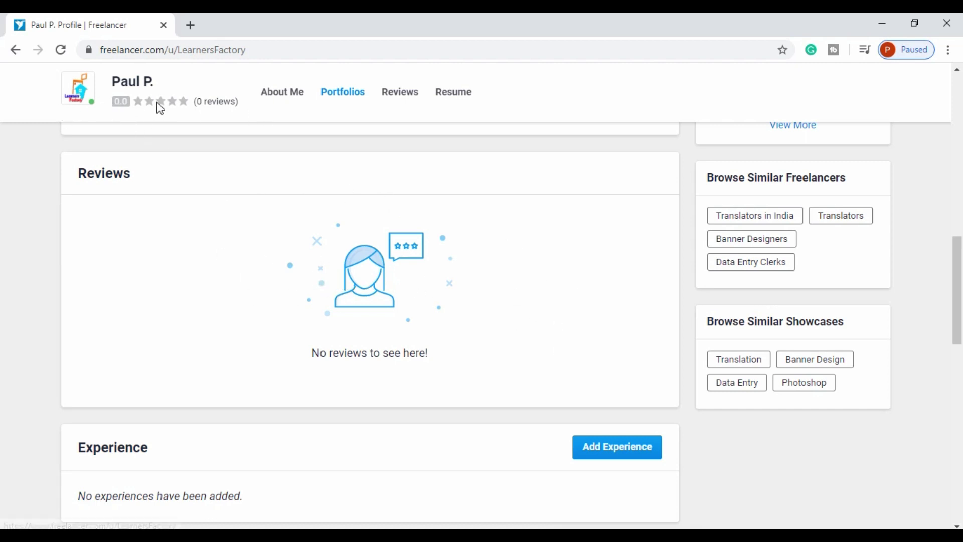
scroll(418, 287, down, 5)
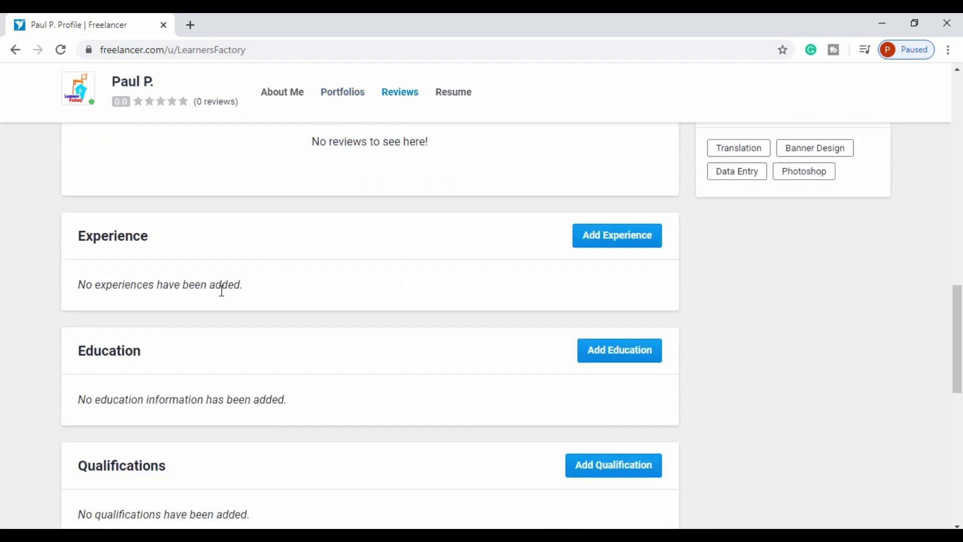
scroll(222, 290, down, 3)
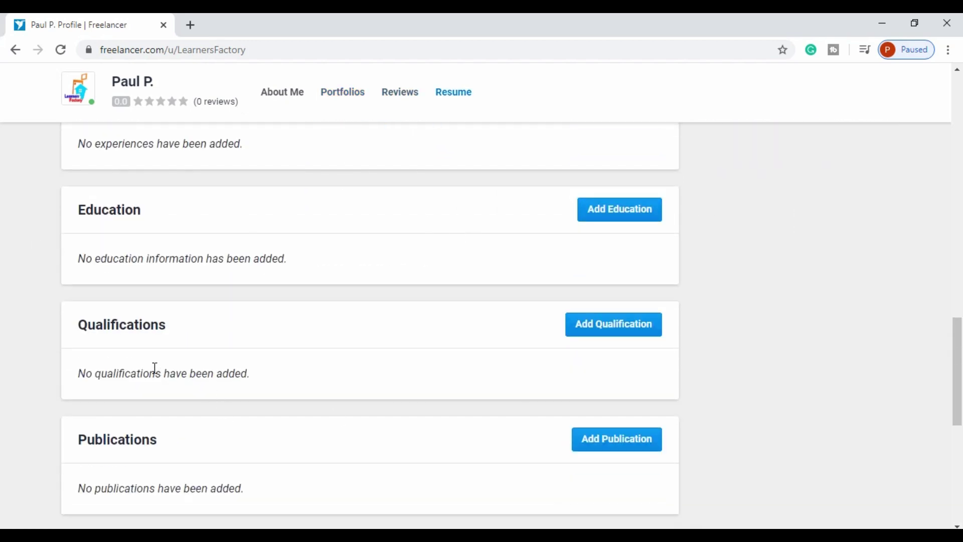
scroll(630, 357, down, 3)
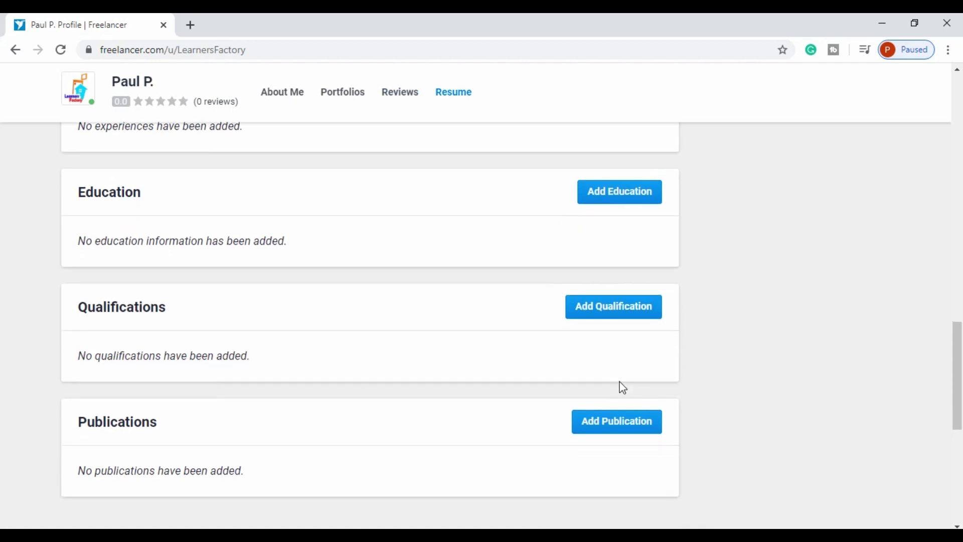
scroll(675, 363, up, 10)
scroll(671, 374, up, 10)
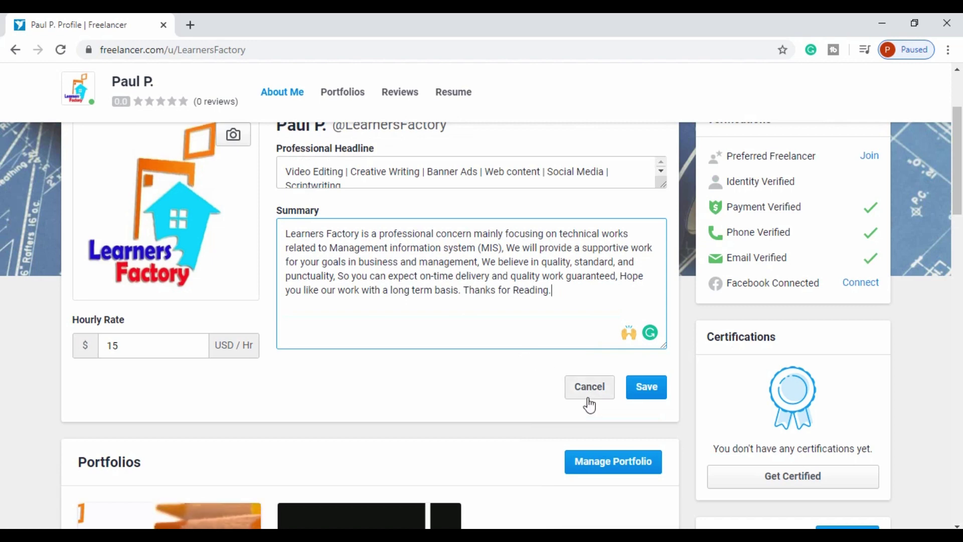
scroll(588, 400, down, 1)
scroll(589, 399, down, 1)
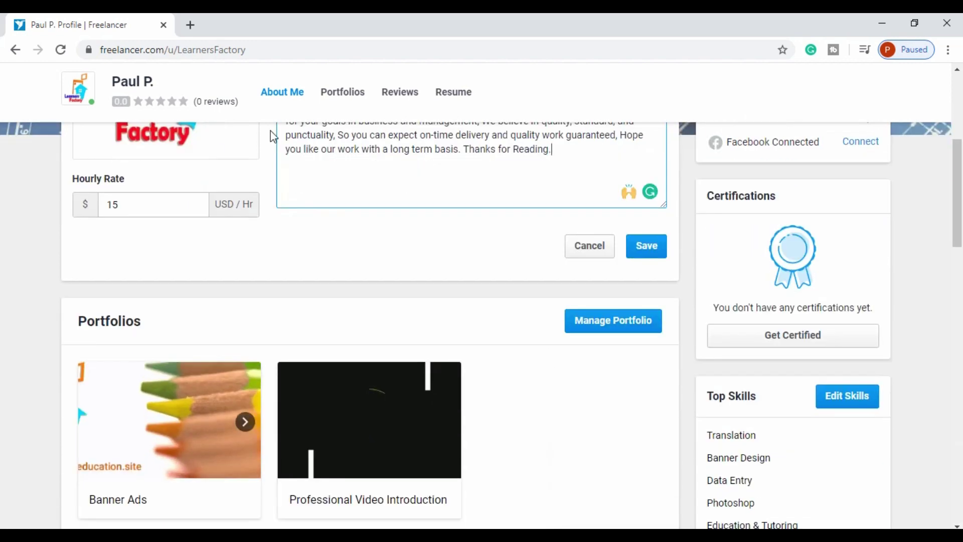
Review the hourly rate field in the profile editor and leave editing without saving
scroll(518, 444, up, 5)
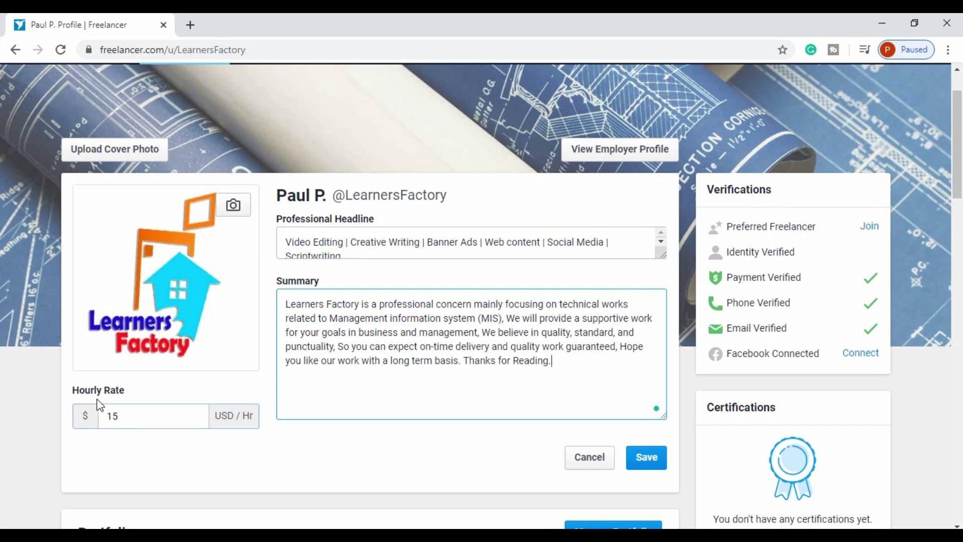
drag(71, 388, 125, 390)
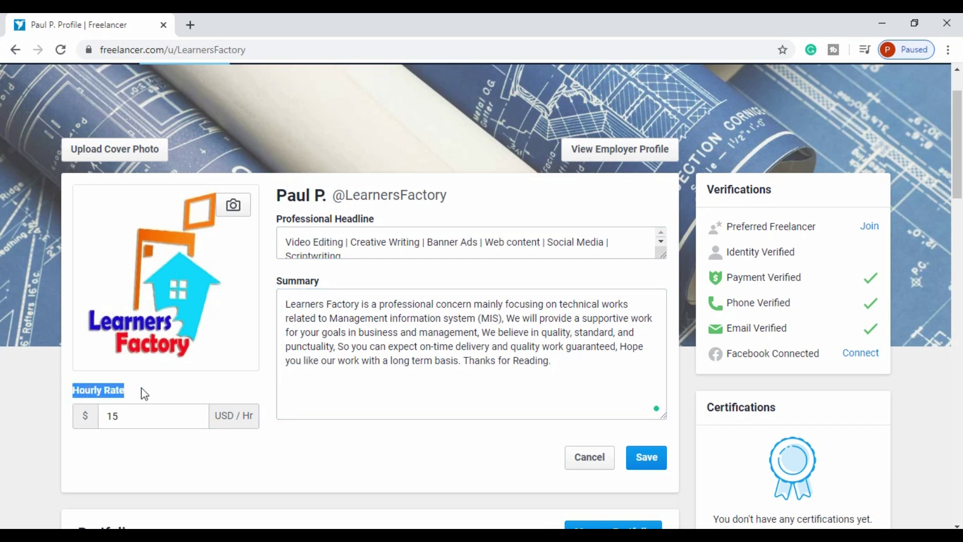
click(140, 387)
click(133, 420)
click(145, 400)
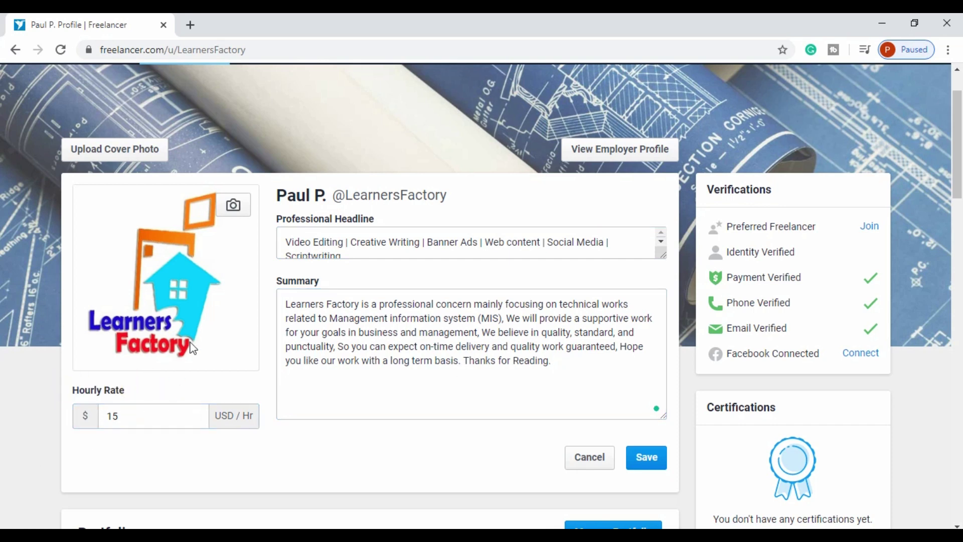
click(144, 420)
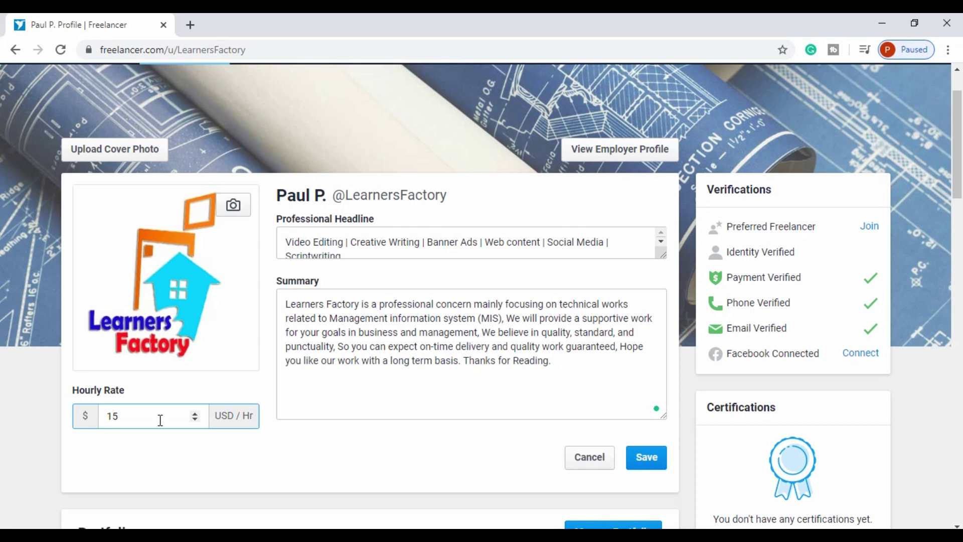
click(81, 420)
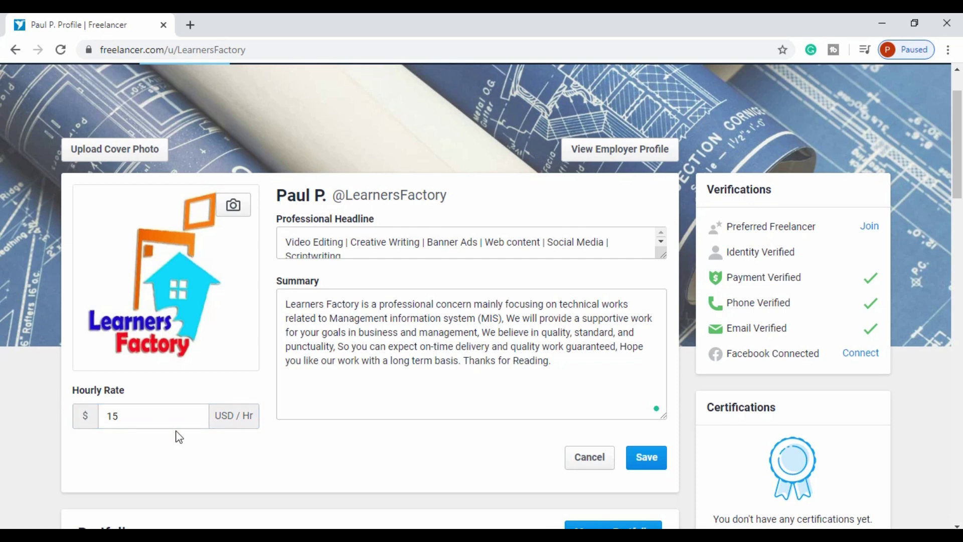
click(154, 412)
click(237, 414)
click(189, 414)
click(590, 458)
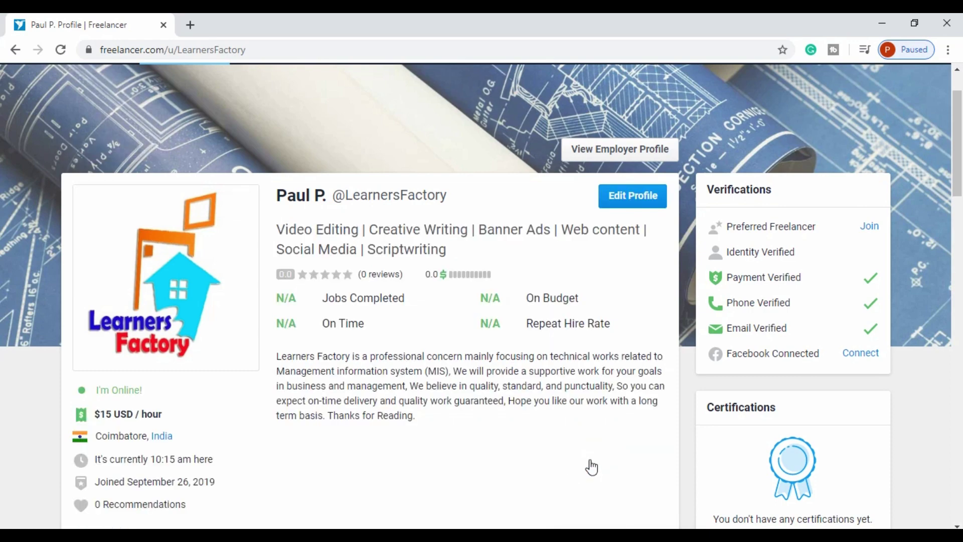
Open the skills and expertise selection from the profile's top skills section
scroll(500, 370, down, 4)
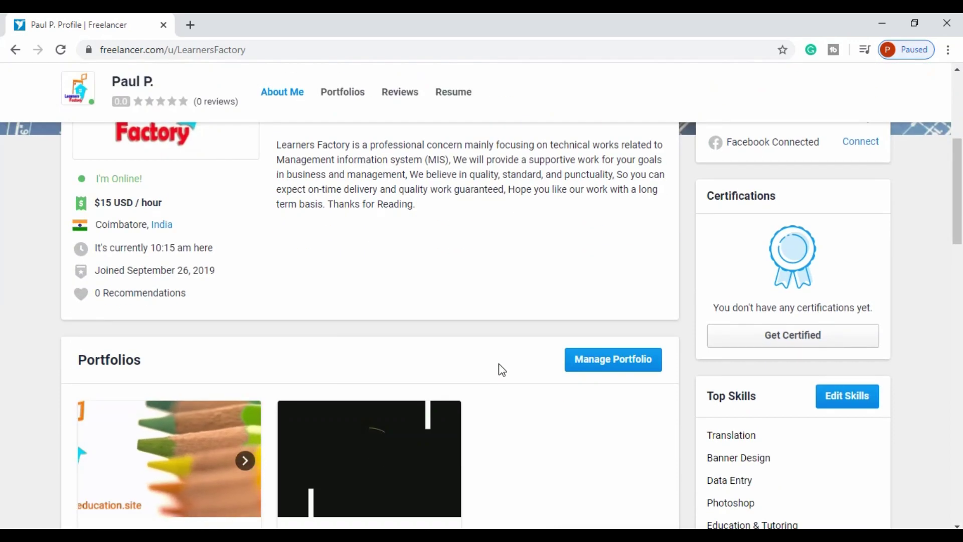
scroll(491, 334, down, 4)
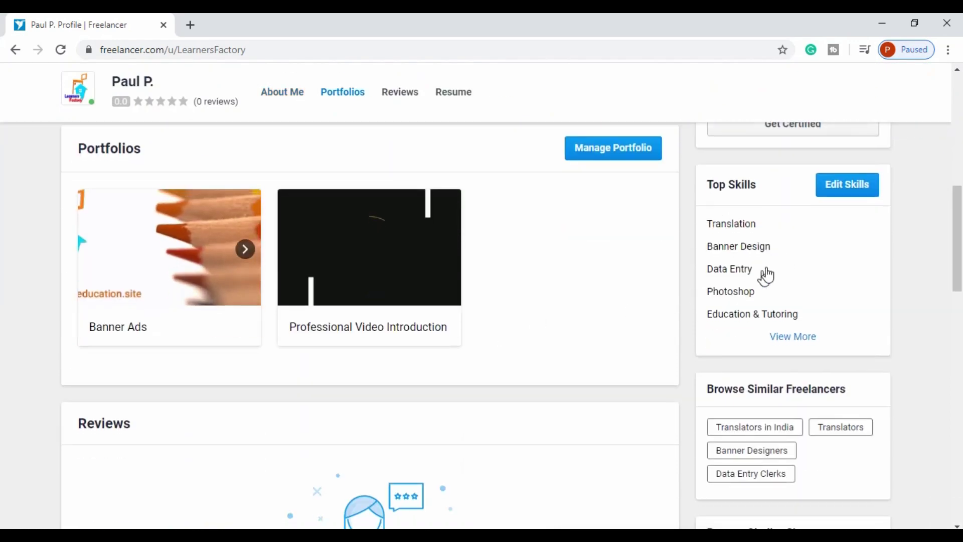
scroll(873, 363, up, 4)
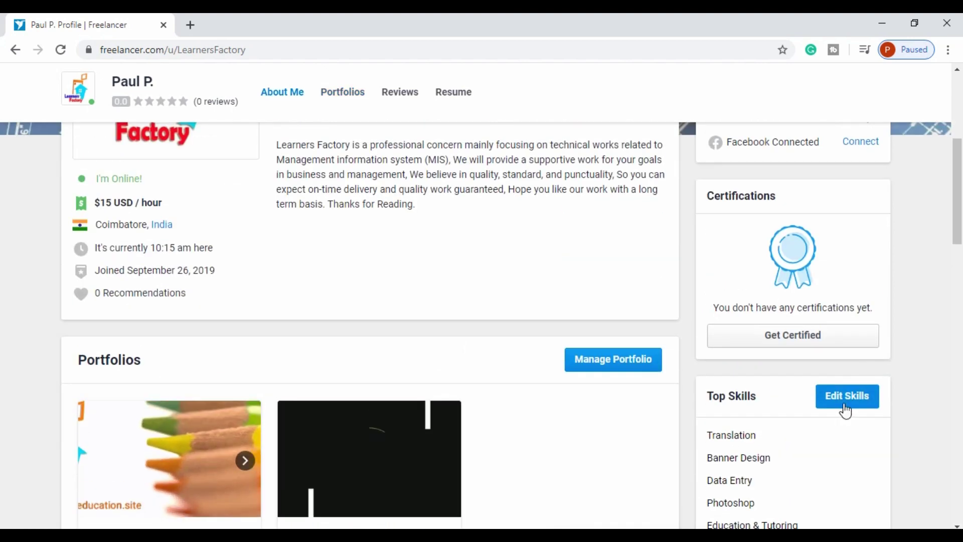
scroll(844, 408, down, 1)
click(848, 327)
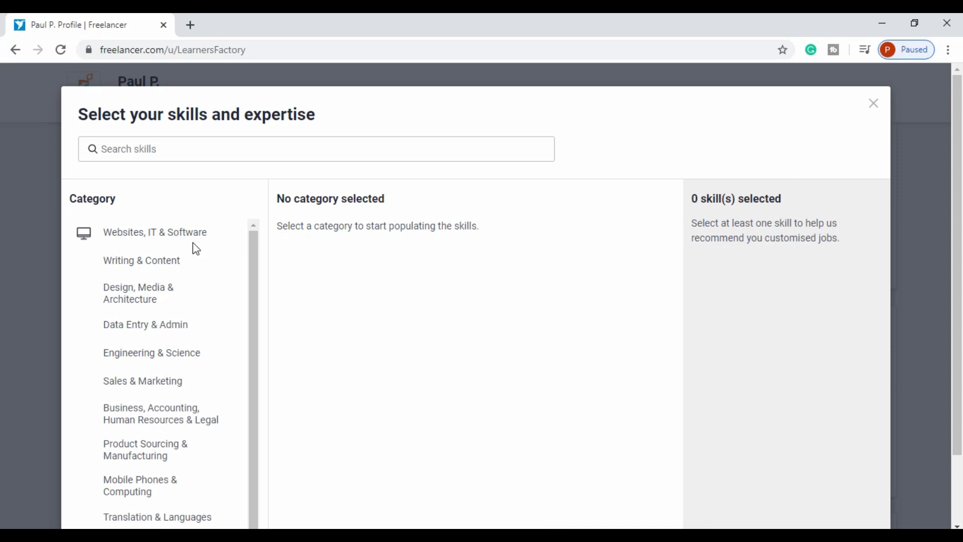
Review the Websites, IT & Software category alongside the selected skills, and close the selection without changes
click(134, 235)
click(159, 241)
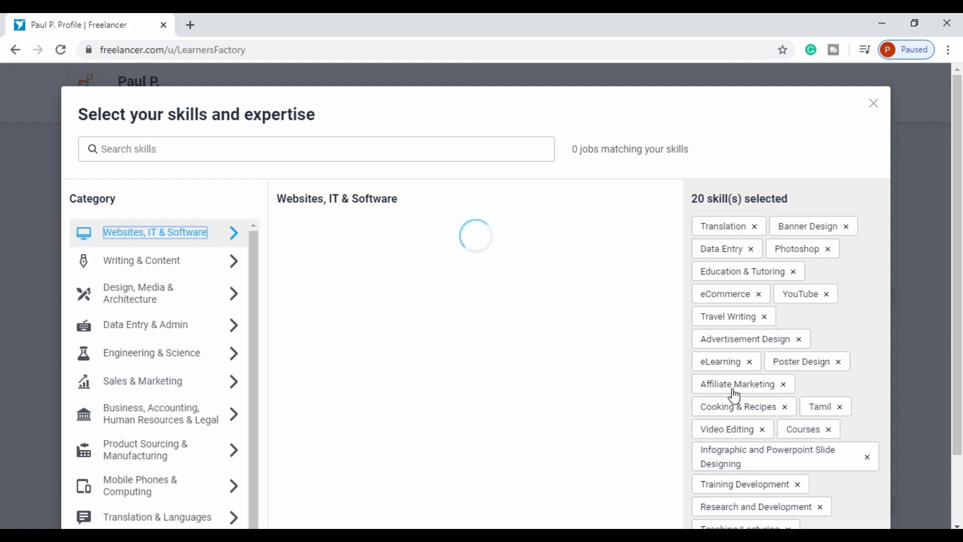
click(792, 343)
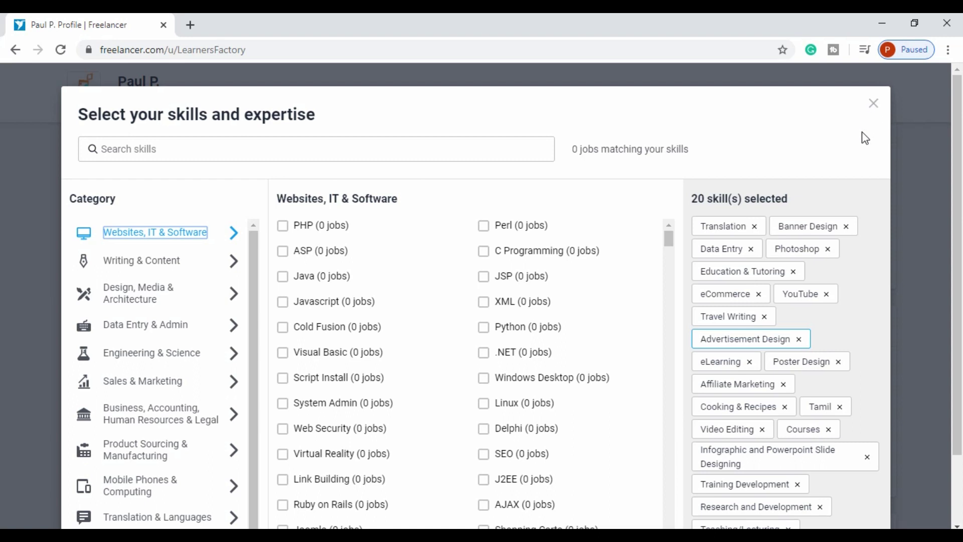
click(875, 106)
click(875, 108)
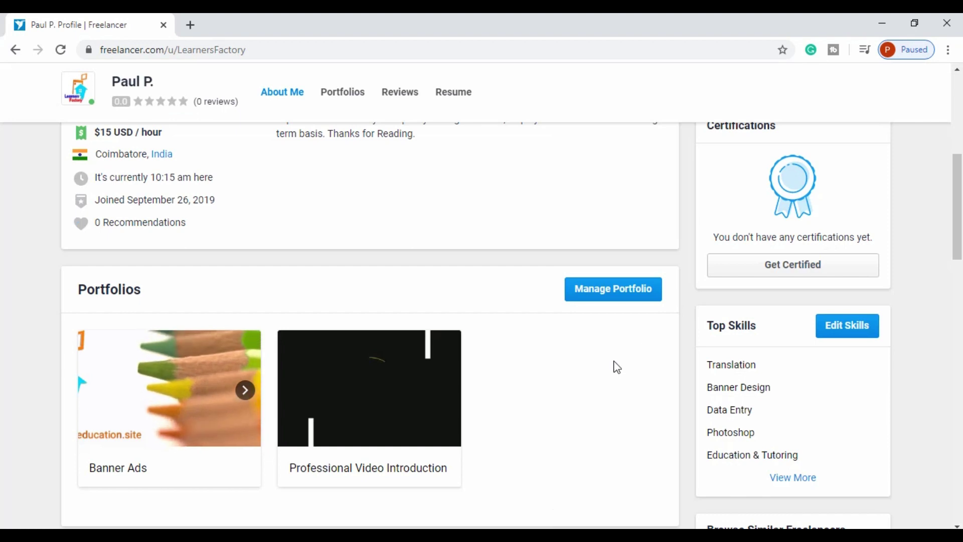
Examine the profile's verifications, including Preferred Freelancer, identity, payment and phone, and look over the summary and portfolios again
scroll(615, 366, up, 4)
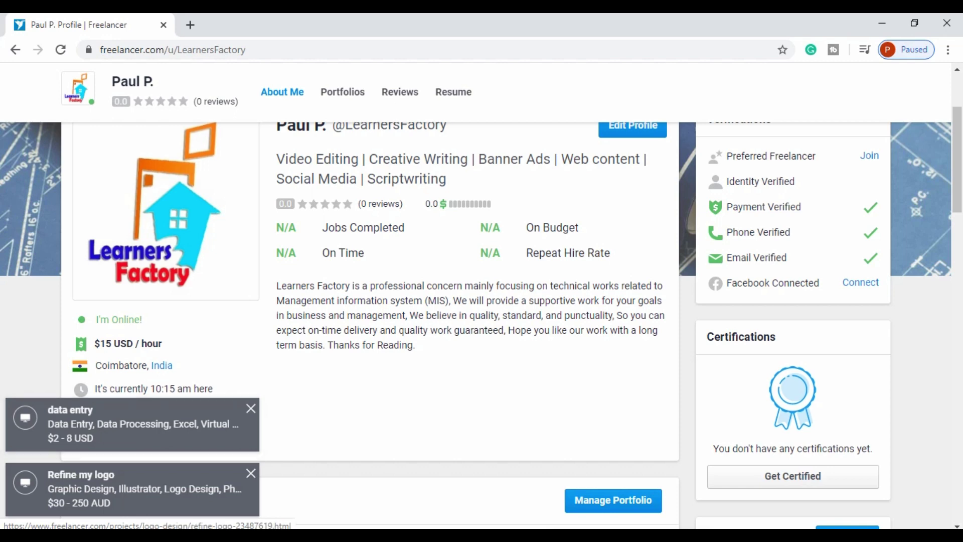
scroll(525, 420, up, 3)
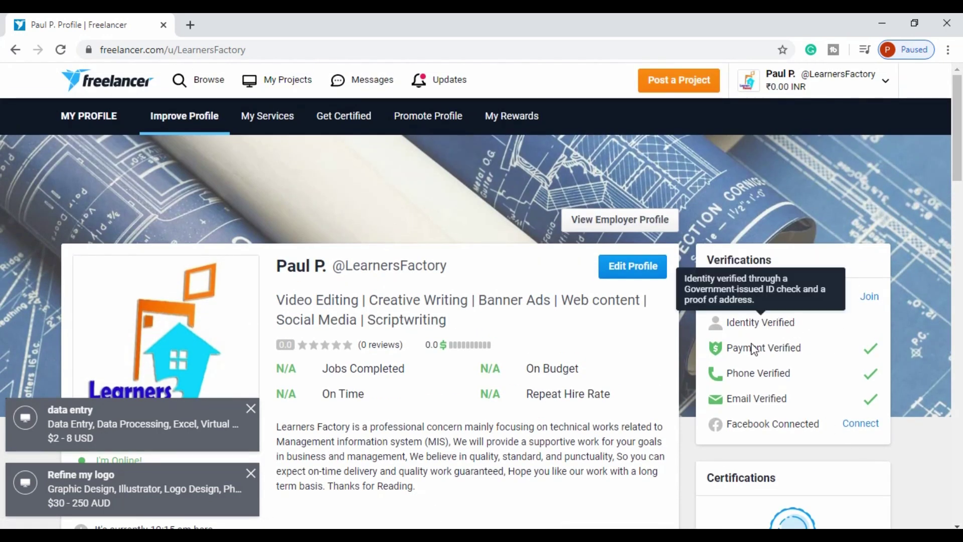
mouse_move(839, 354)
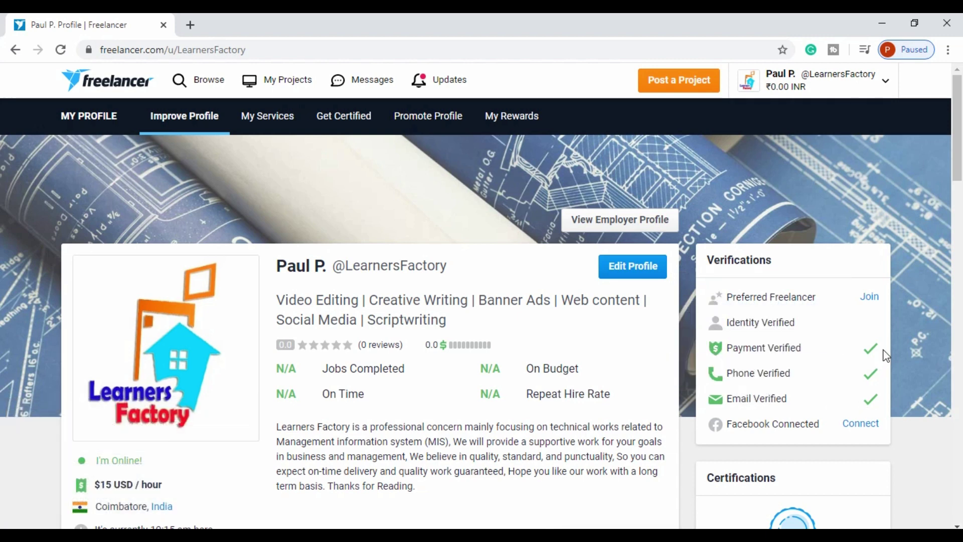
mouse_move(810, 296)
mouse_move(736, 297)
mouse_move(760, 372)
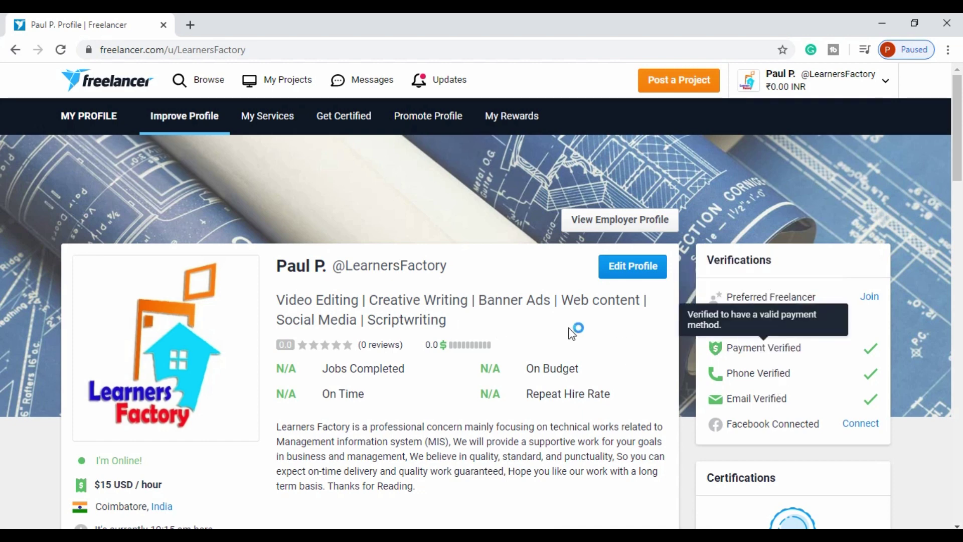
scroll(584, 284, down, 3)
scroll(587, 284, up, 3)
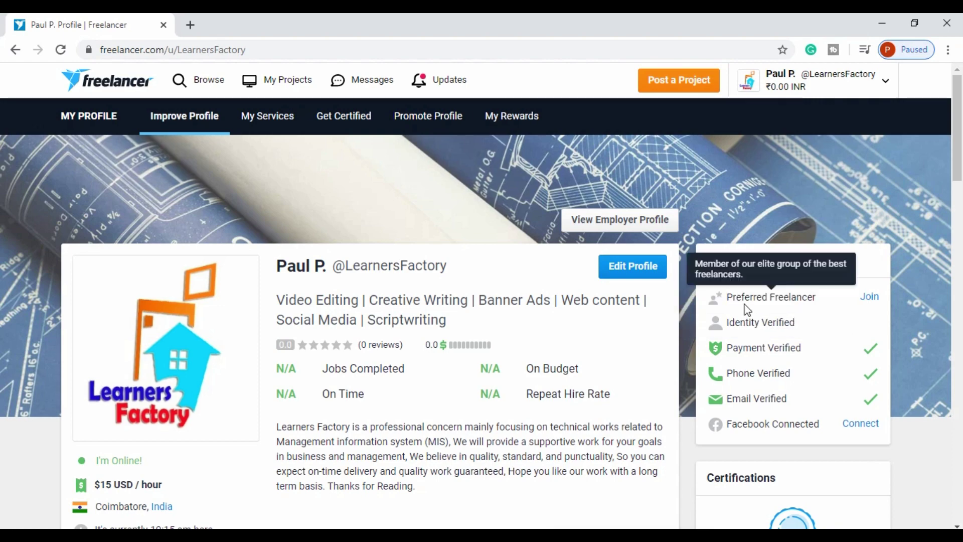
scroll(208, 326, down, 3)
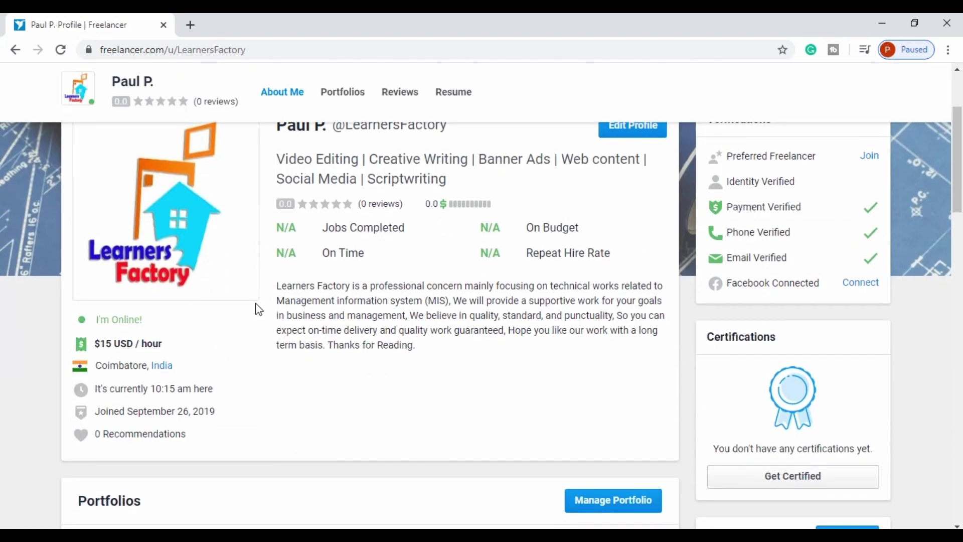
scroll(290, 290, down, 5)
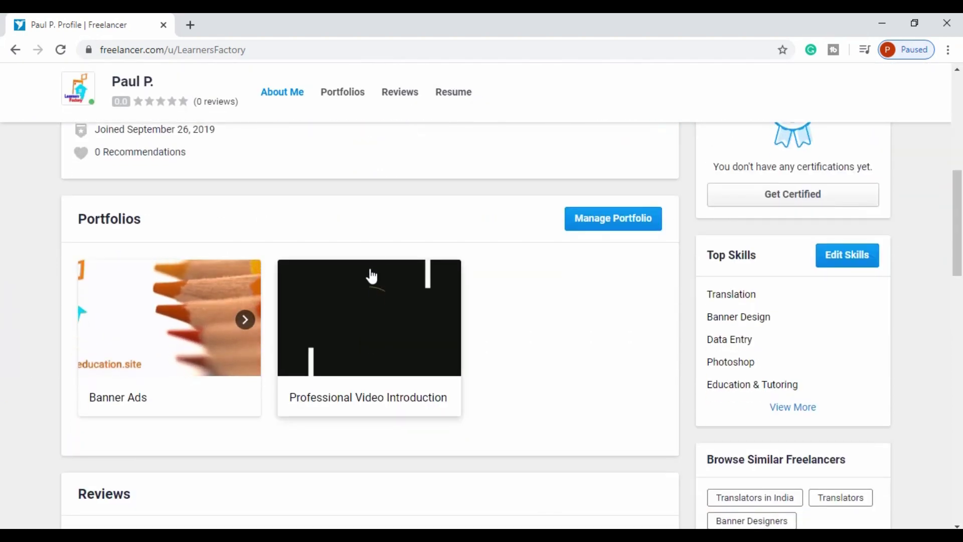
scroll(366, 276, up, 8)
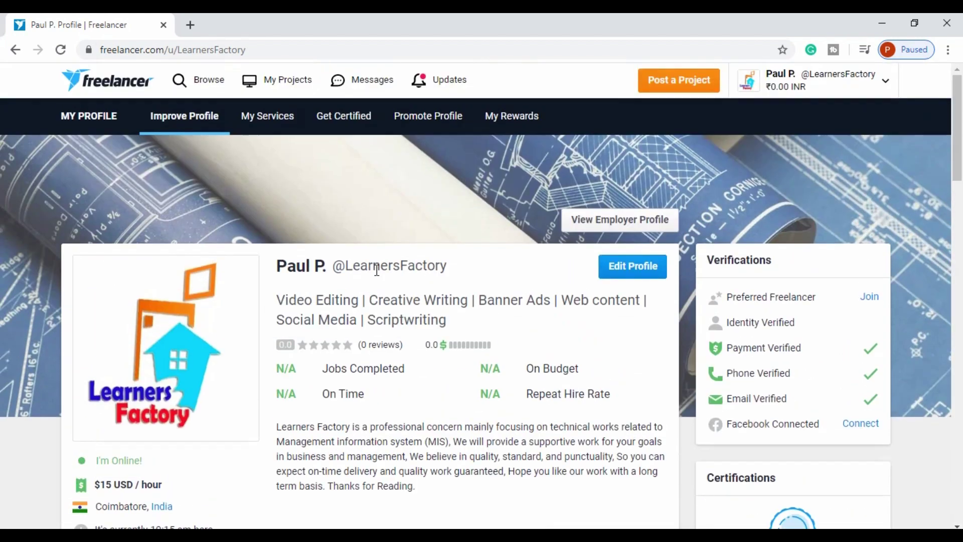
Open the "data entry" project from the recent updates and look over its employer and project details sections
click(428, 82)
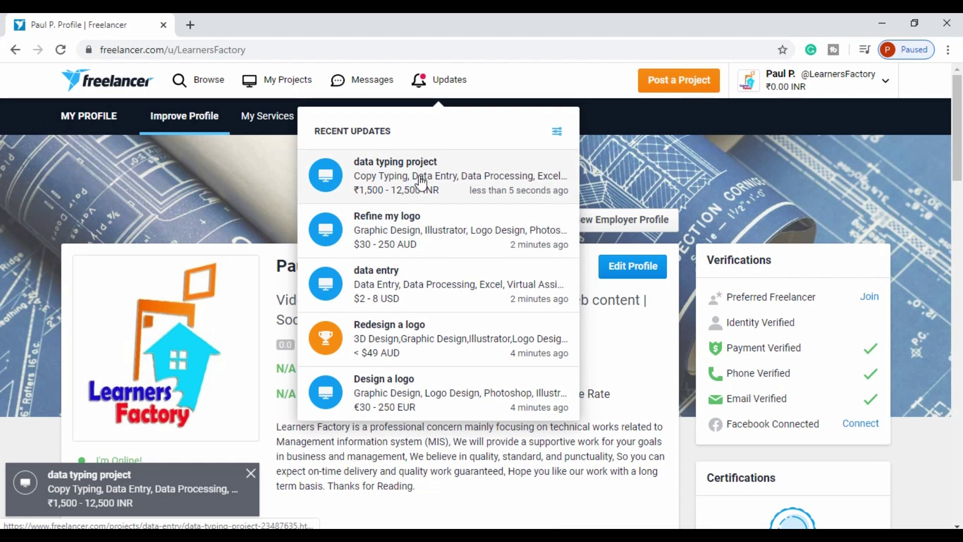
click(390, 283)
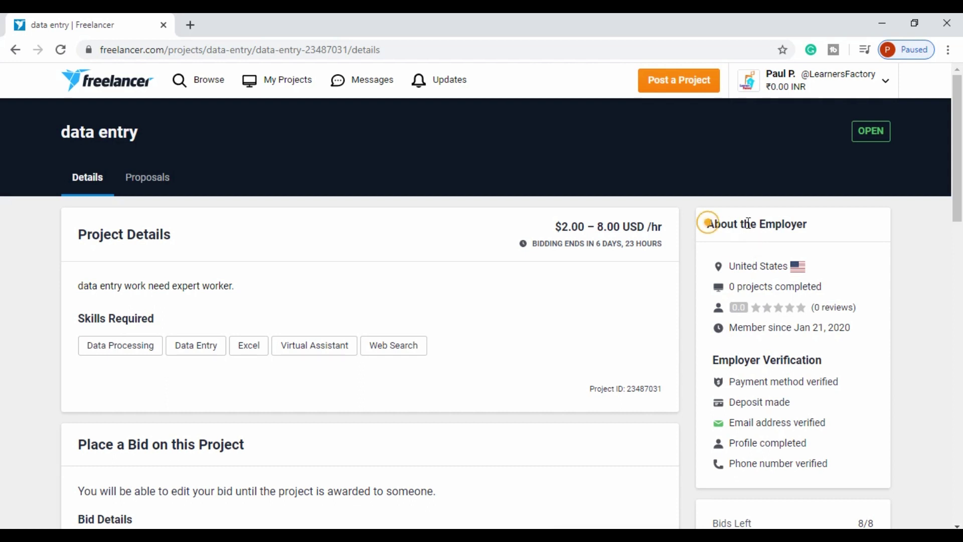
drag(706, 222, 821, 225)
click(365, 241)
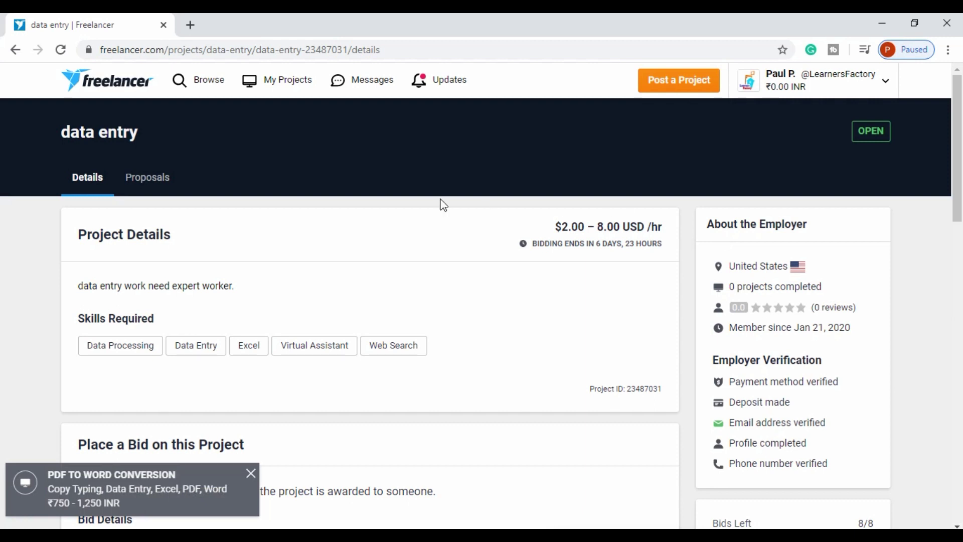
drag(86, 233, 209, 248)
click(265, 234)
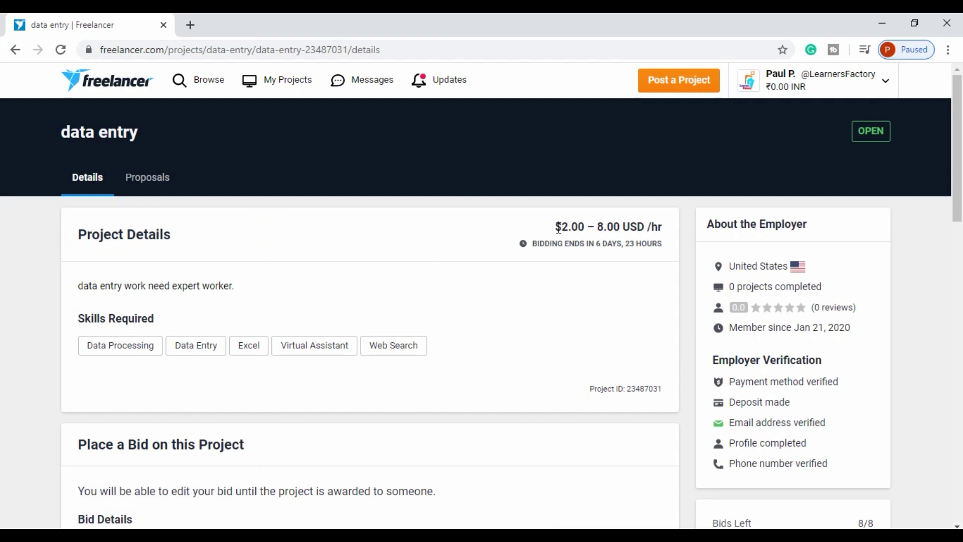
Examine the project's hourly pay range, bidding deadline and work description
drag(554, 230, 626, 228)
click(636, 246)
drag(565, 230, 627, 228)
click(574, 253)
drag(543, 243, 655, 243)
click(610, 251)
click(589, 256)
drag(596, 243, 634, 244)
drag(110, 286, 243, 279)
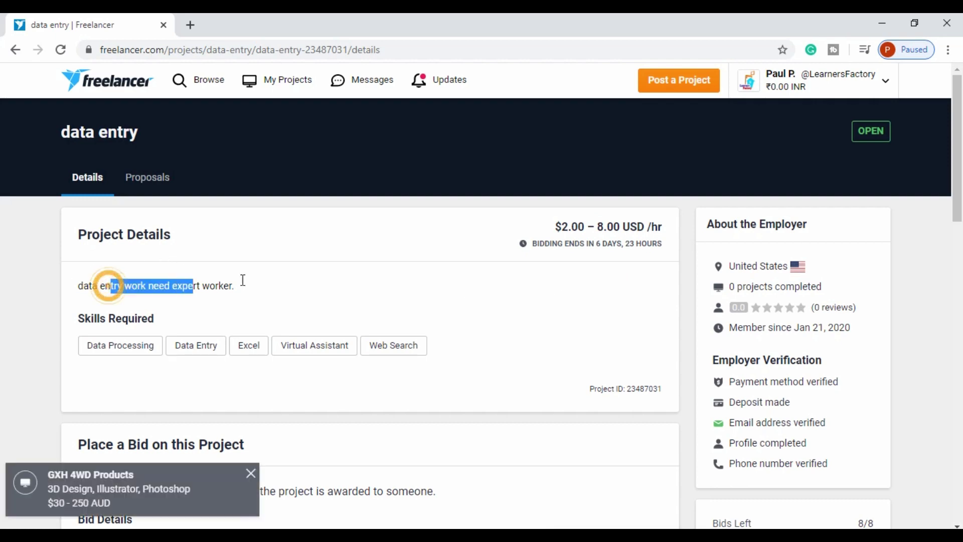
click(302, 271)
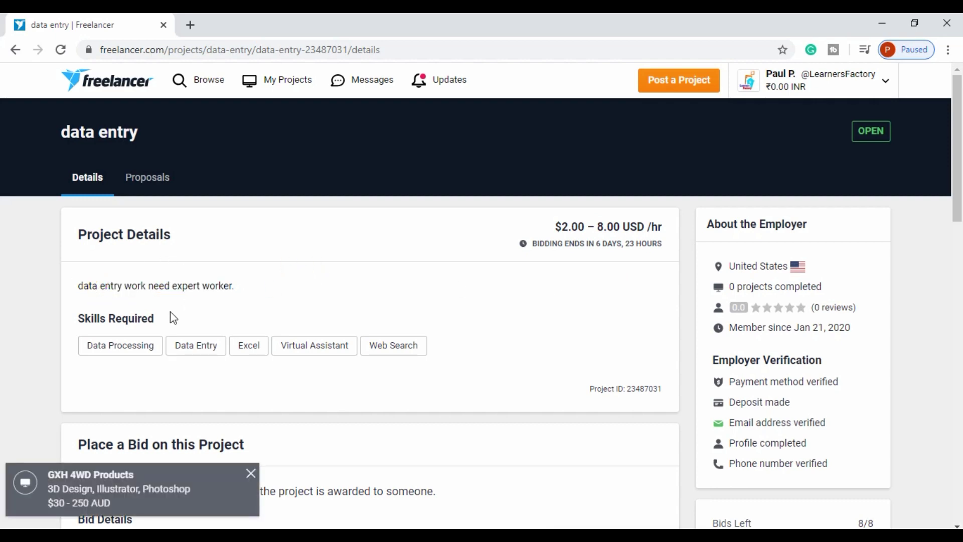
Examine the Place a Bid section of the data entry project, including the bid details and proposal field
scroll(301, 296, down, 2)
scroll(291, 266, down, 3)
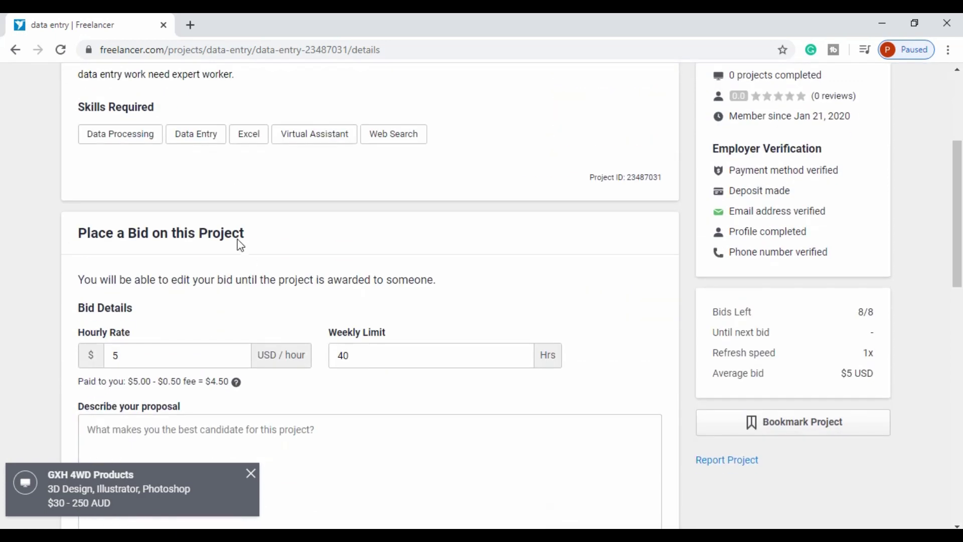
drag(99, 231, 193, 232)
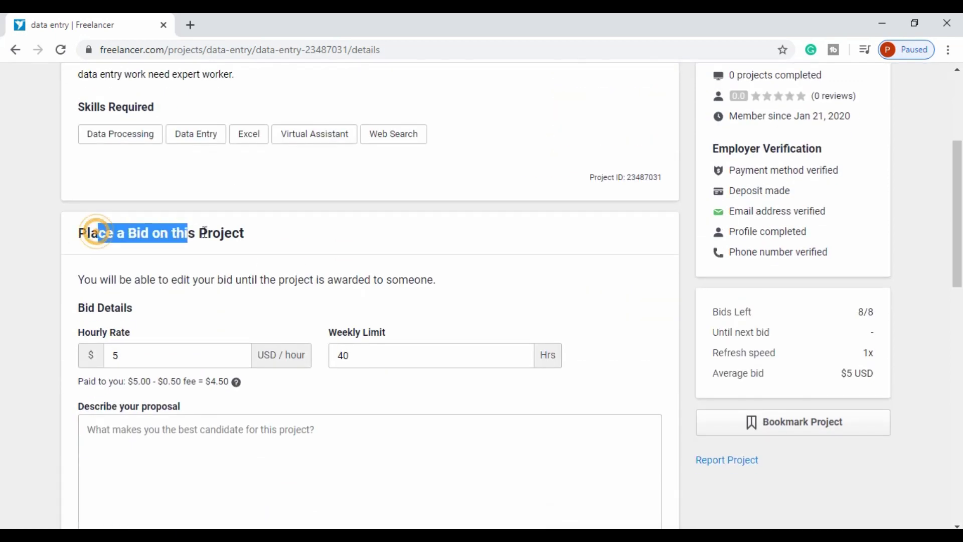
click(275, 245)
scroll(301, 246, down, 3)
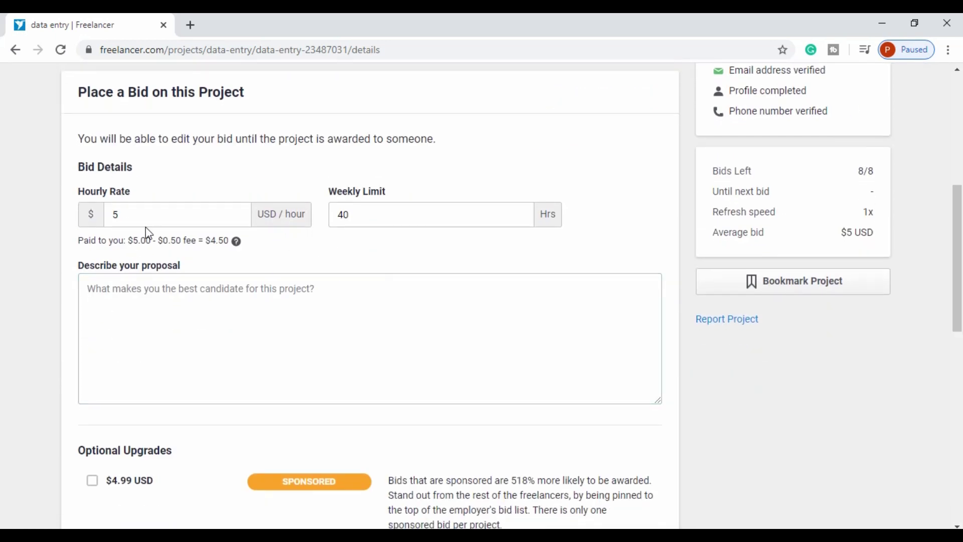
Compare the project's hourly pay range with the bid's Hourly Rate and Weekly Limit fields
scroll(554, 250, up, 7)
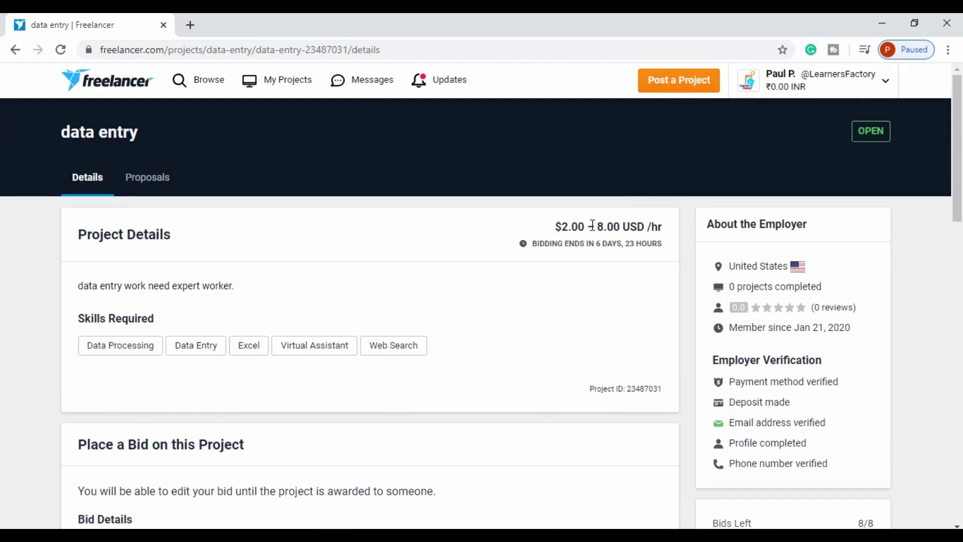
drag(581, 228, 640, 241)
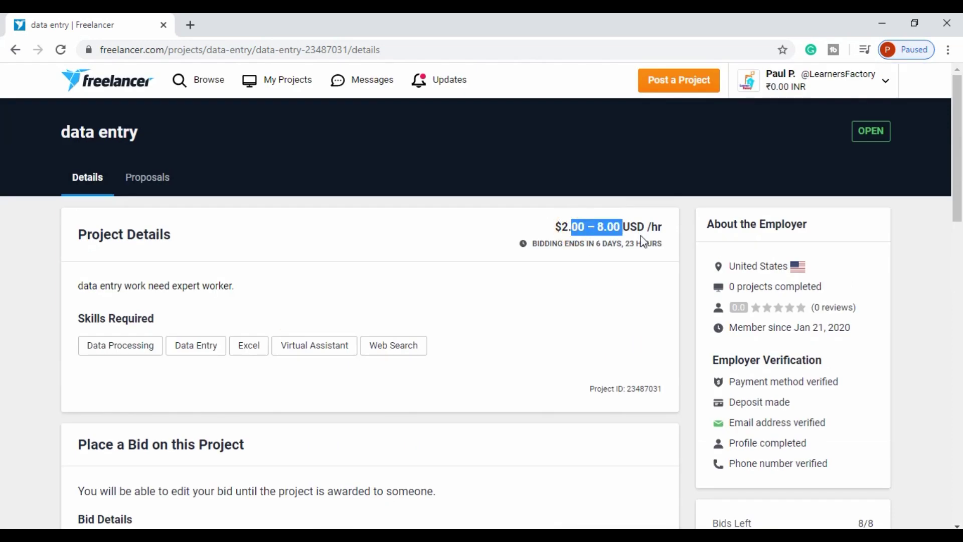
click(640, 240)
scroll(396, 297, down, 7)
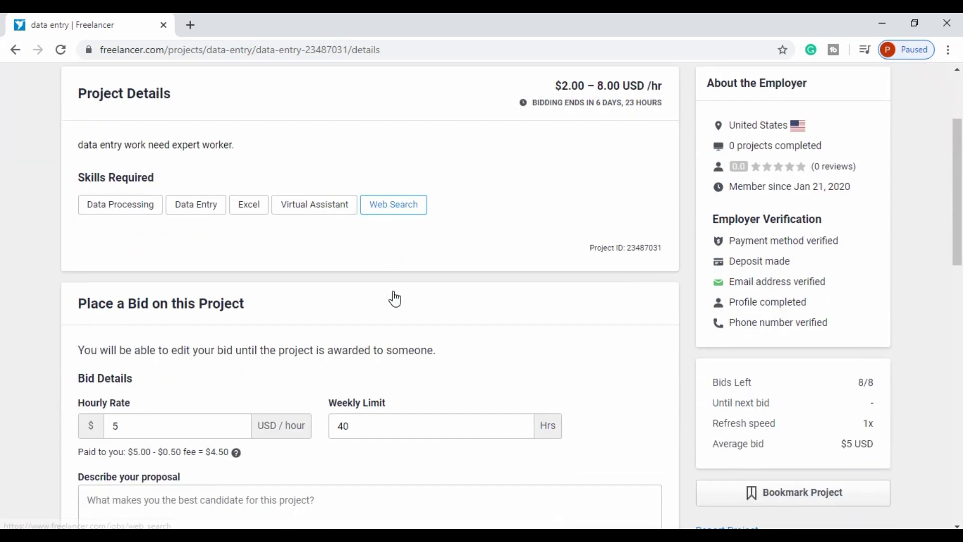
click(140, 213)
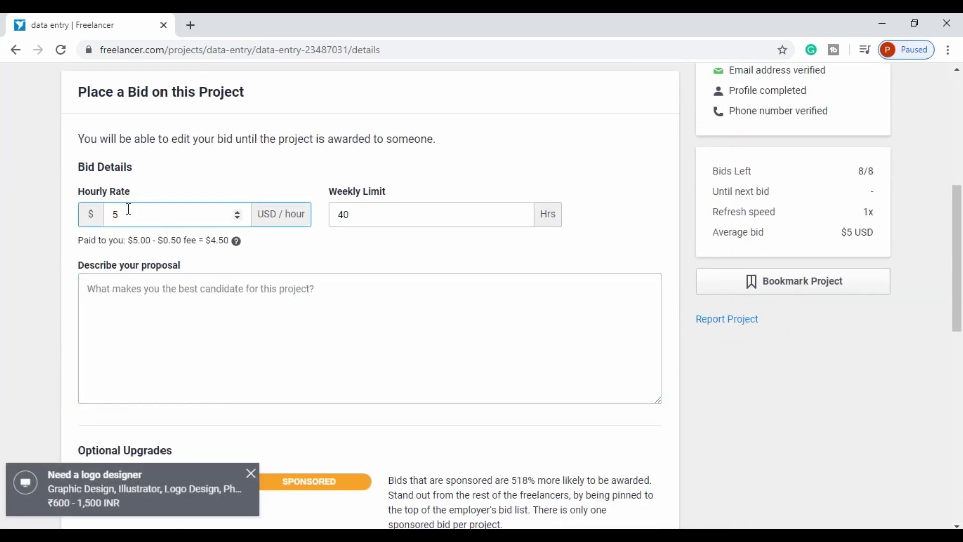
click(400, 208)
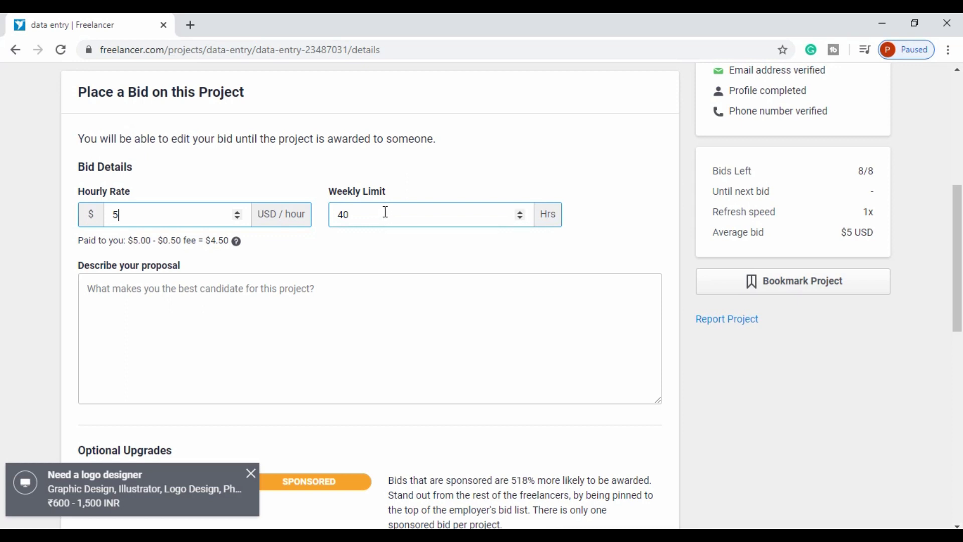
click(386, 212)
Draft the bid proposal as "We will provide quality work and timely delivery"
click(134, 300)
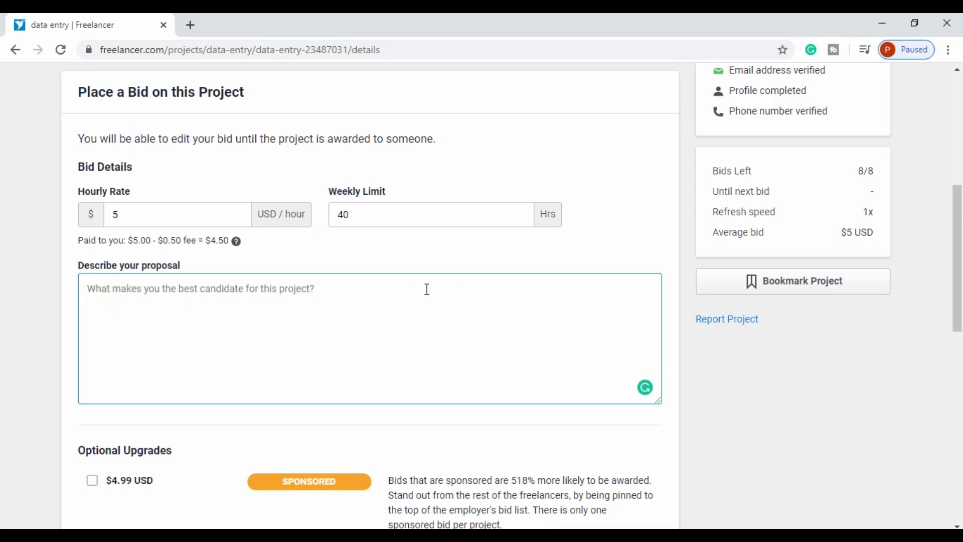
scroll(287, 284, up, 5)
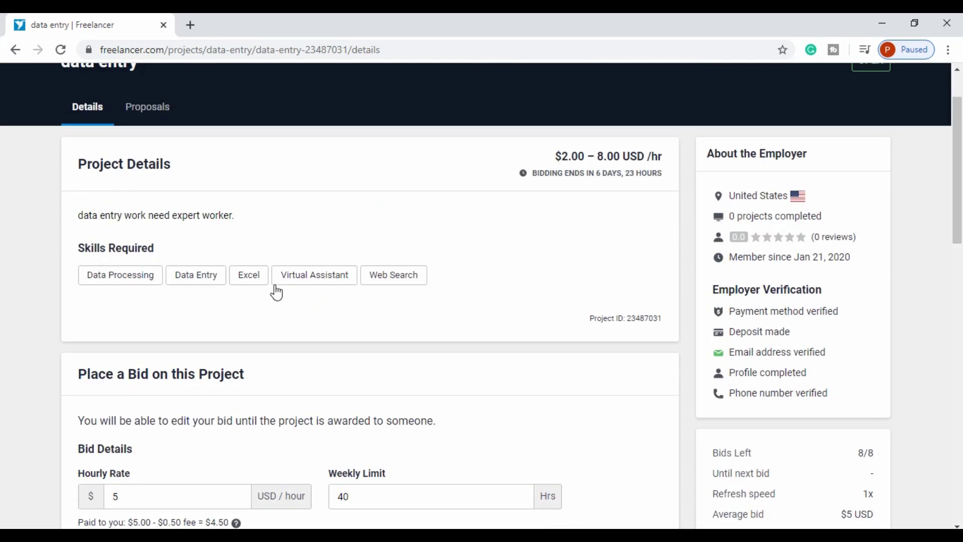
scroll(261, 292, down, 4)
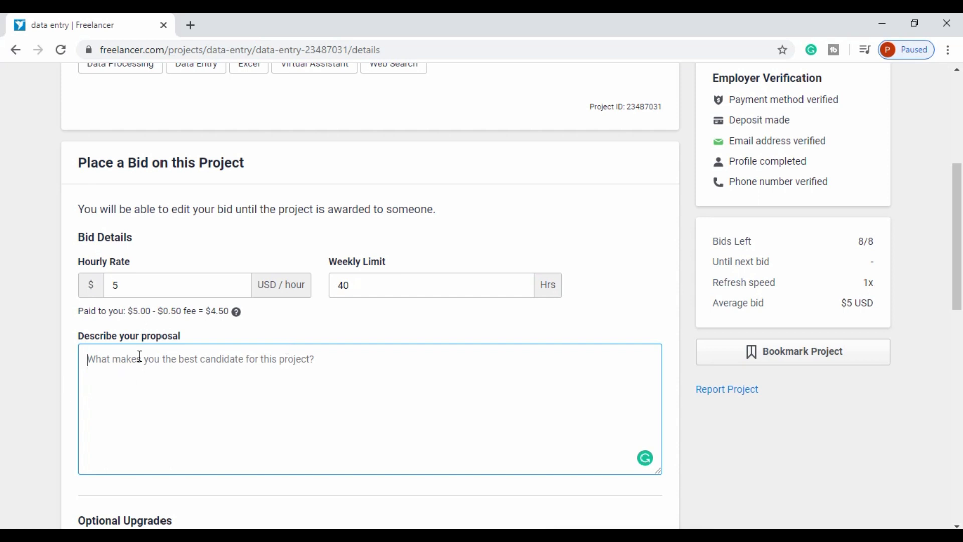
text(We have)
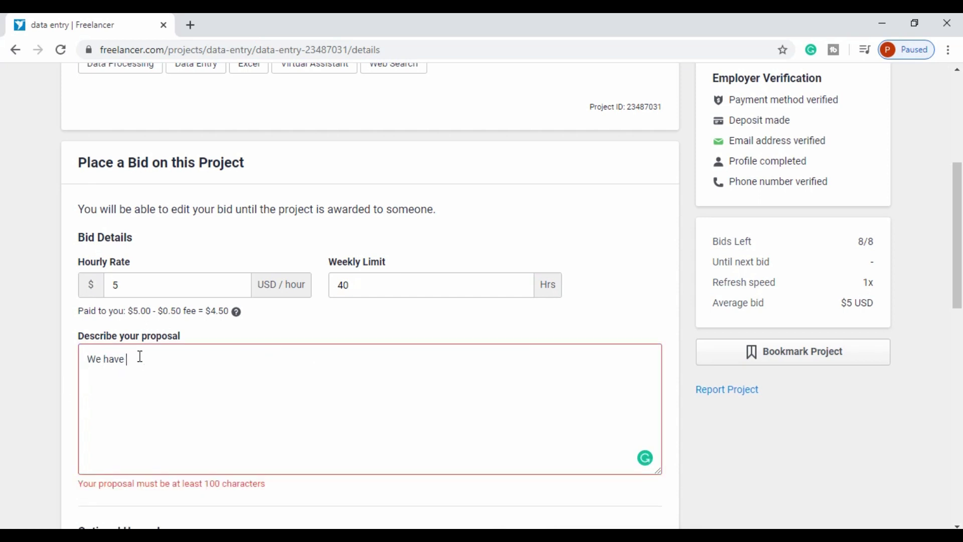
key(BackSpace)
key(BackSpace)
key(BackSpace)
key(BackSpace)
text(would like to work this project)
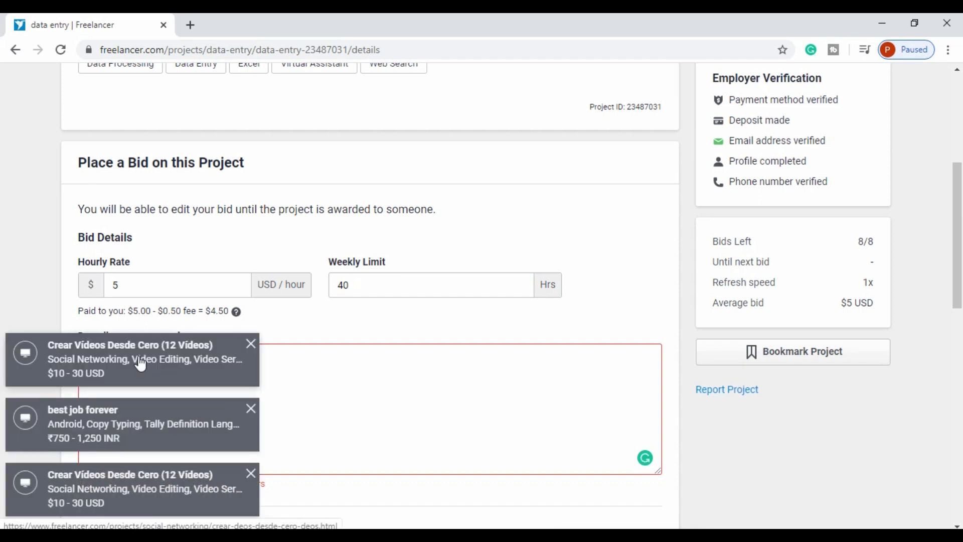
key(ctrl+a)
key(BackSpace)
text(delivery)
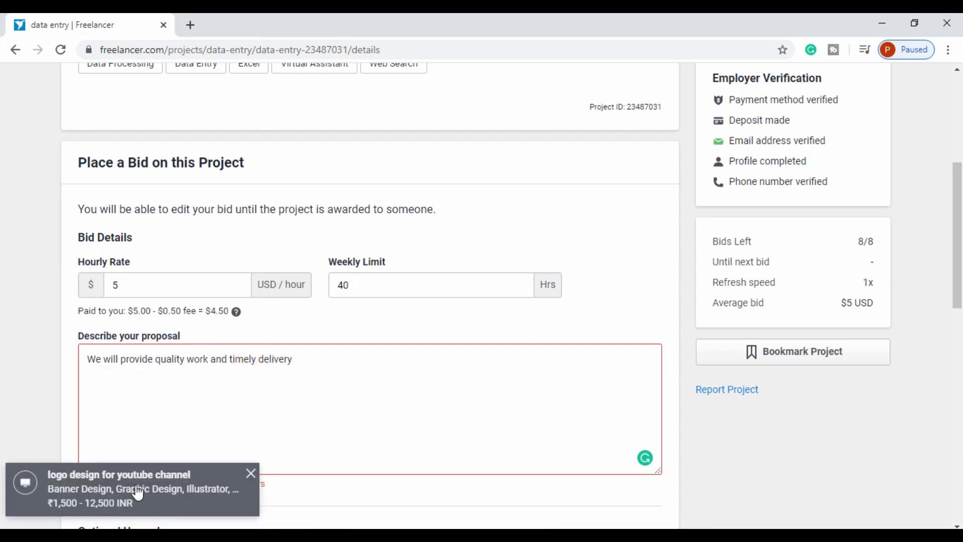
Open the "logo design for youtube channel" project in a new tab and return to the data entry project in the first tab
click(127, 490)
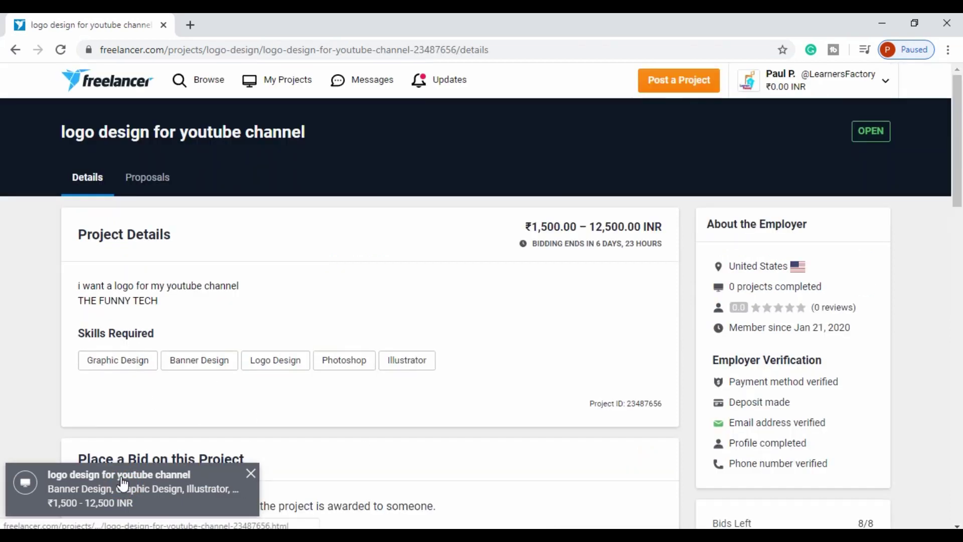
right_click(121, 476)
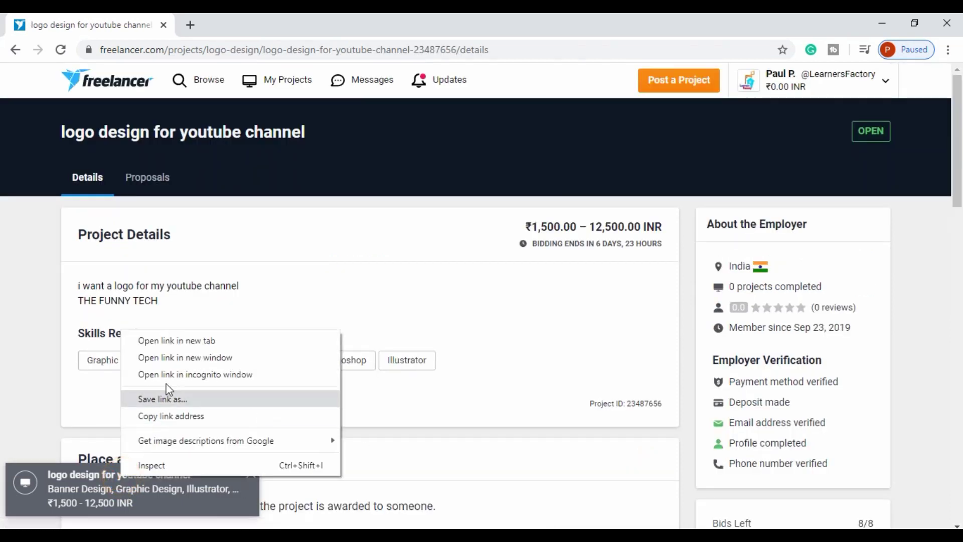
click(184, 341)
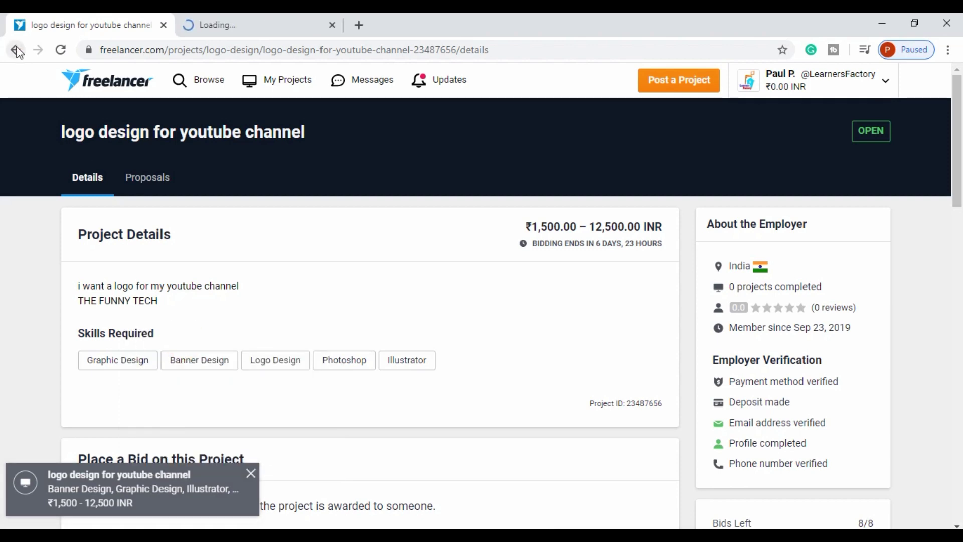
click(15, 50)
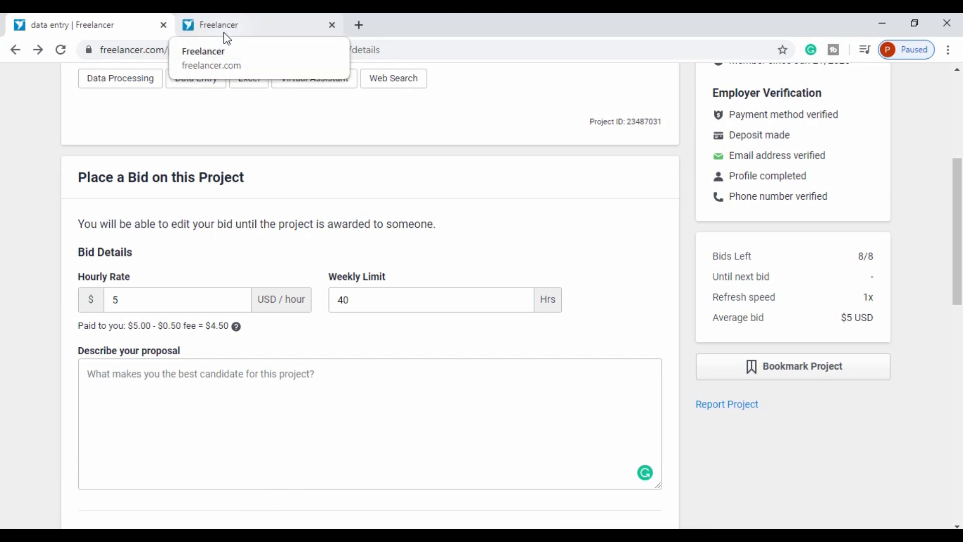
Enter "we will provide quality work based on the requirements" as the proposal description for the data entry bid
scroll(353, 170, up, 5)
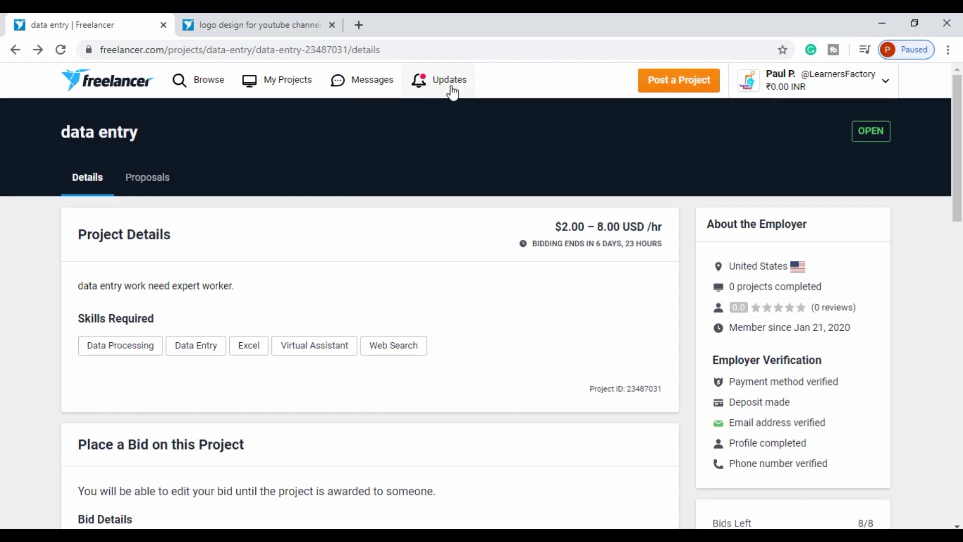
scroll(249, 255, down, 2)
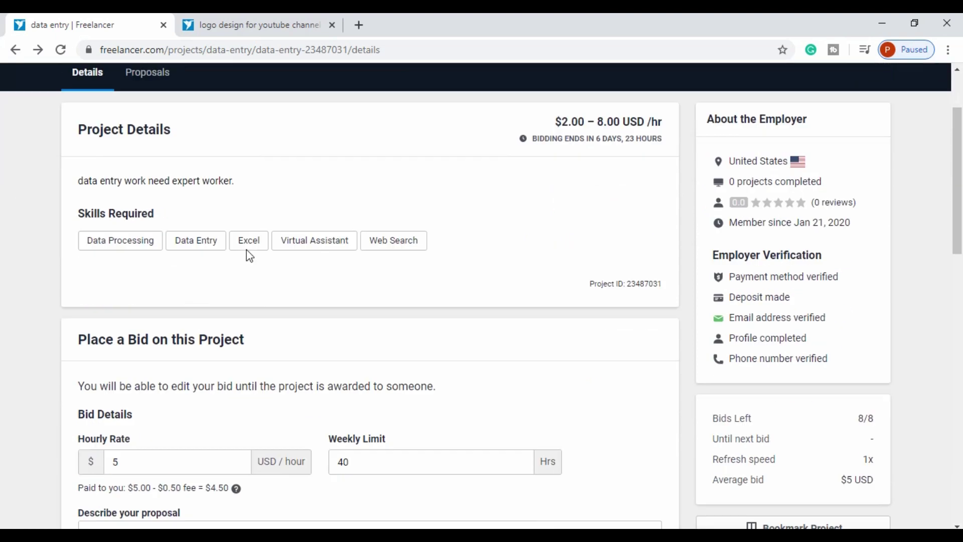
scroll(245, 254, down, 3)
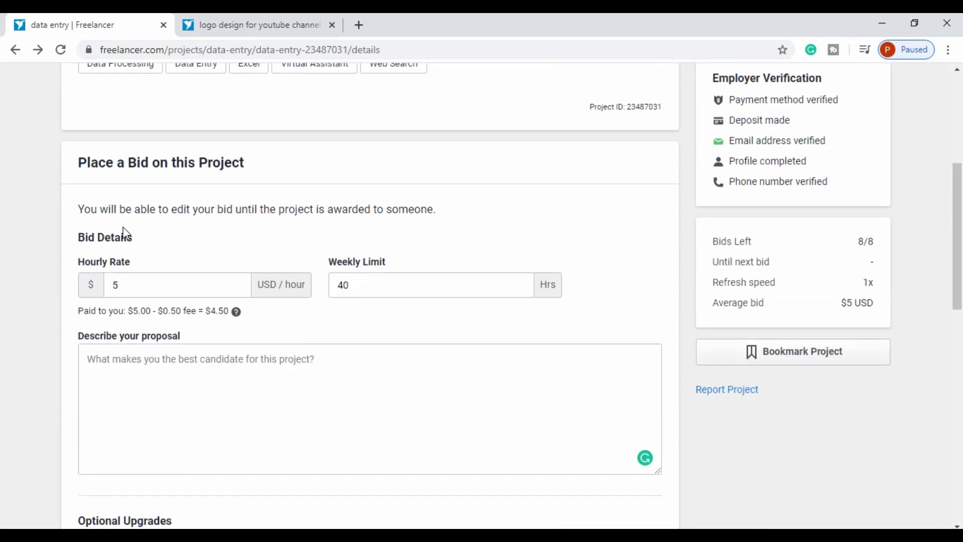
scroll(301, 239, down, 4)
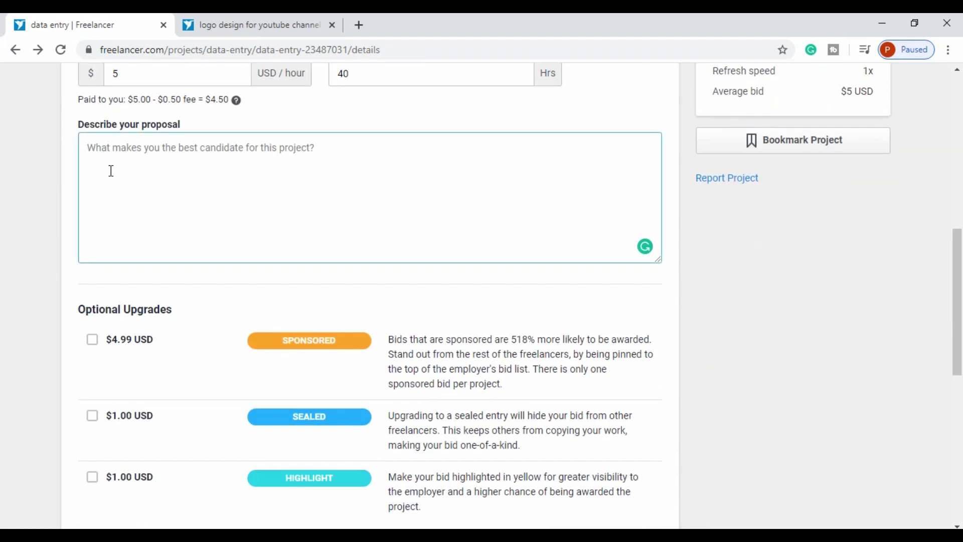
scroll(213, 251, up, 1)
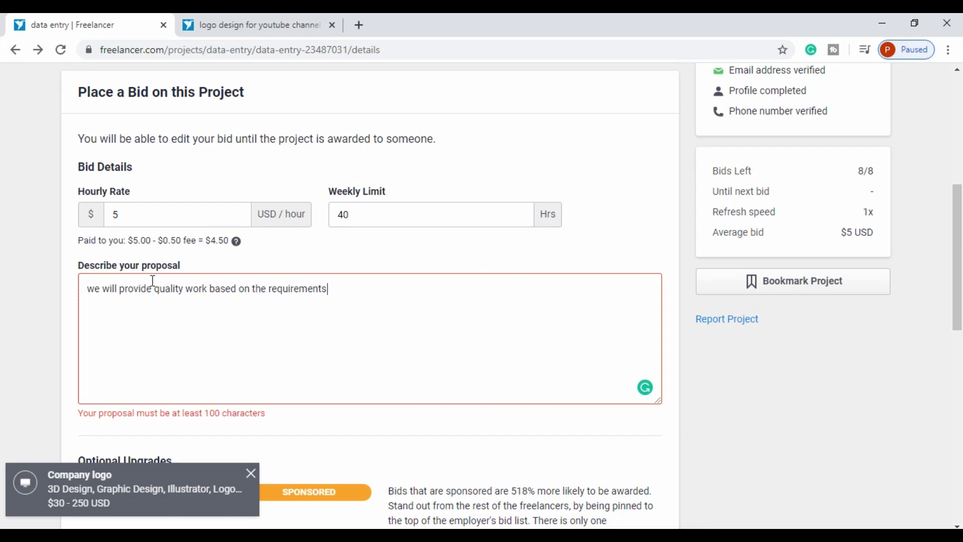
click(339, 282)
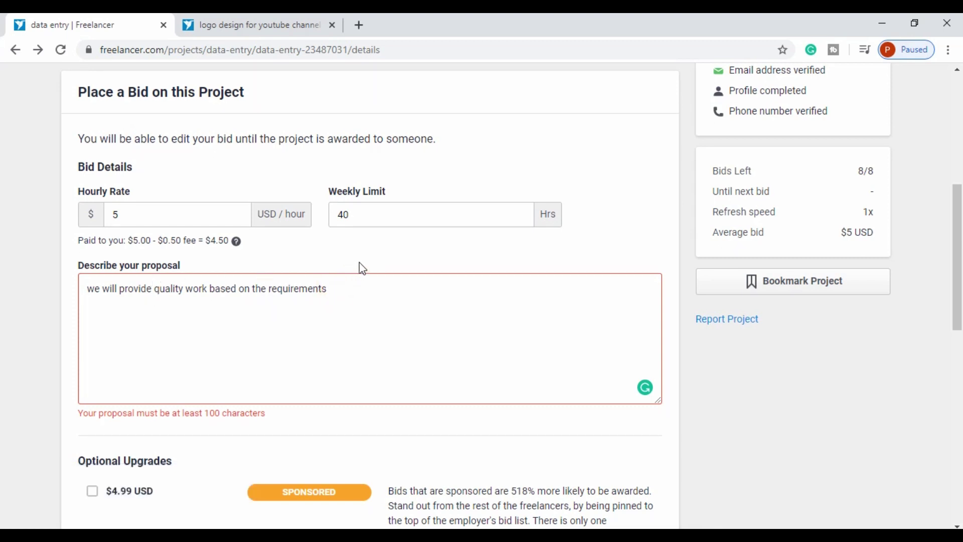
click(359, 262)
Review the bid form from the required skills and proposal through the optional upgrades to the bid submission option
scroll(362, 268, up, 3)
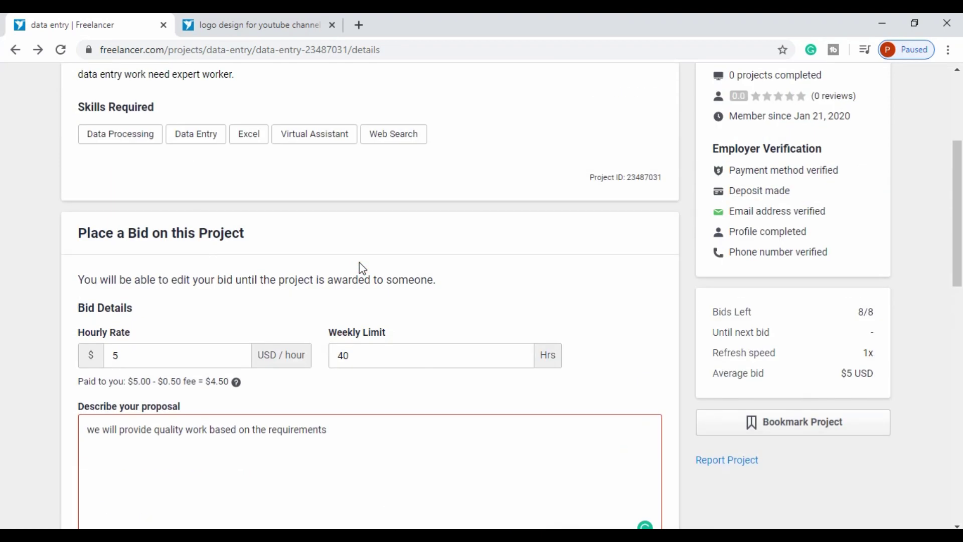
scroll(362, 268, down, 3)
click(339, 291)
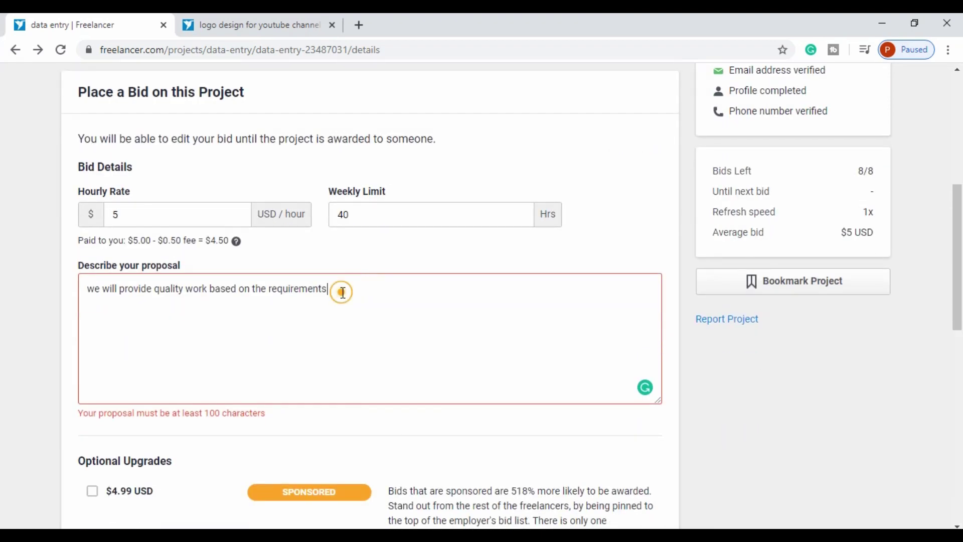
scroll(341, 294, up, 3)
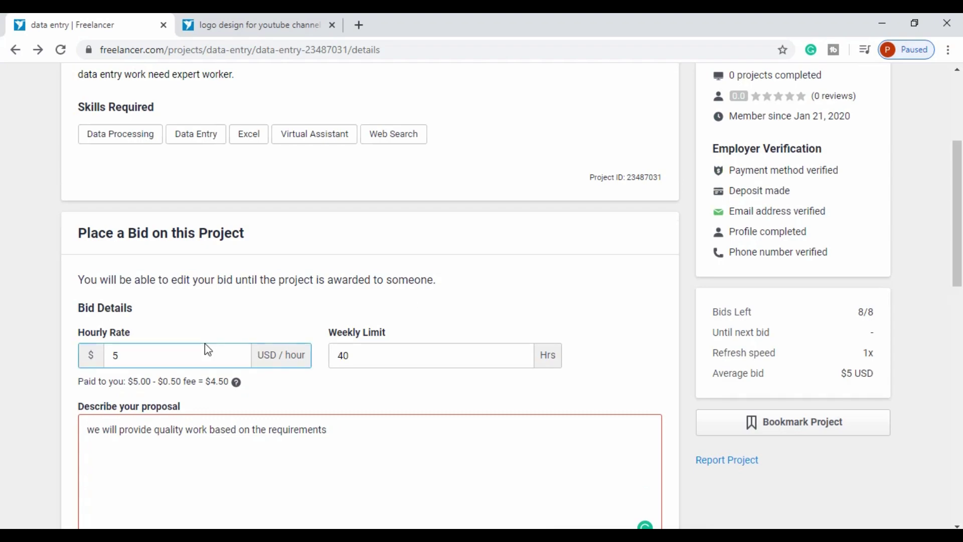
scroll(415, 221, up, 3)
scroll(531, 312, down, 8)
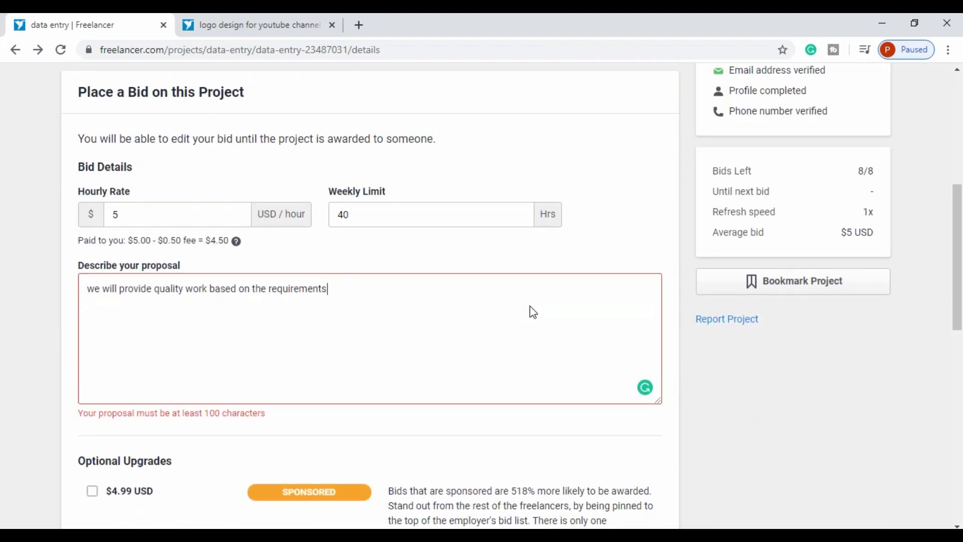
scroll(249, 305, down, 4)
scroll(249, 304, down, 5)
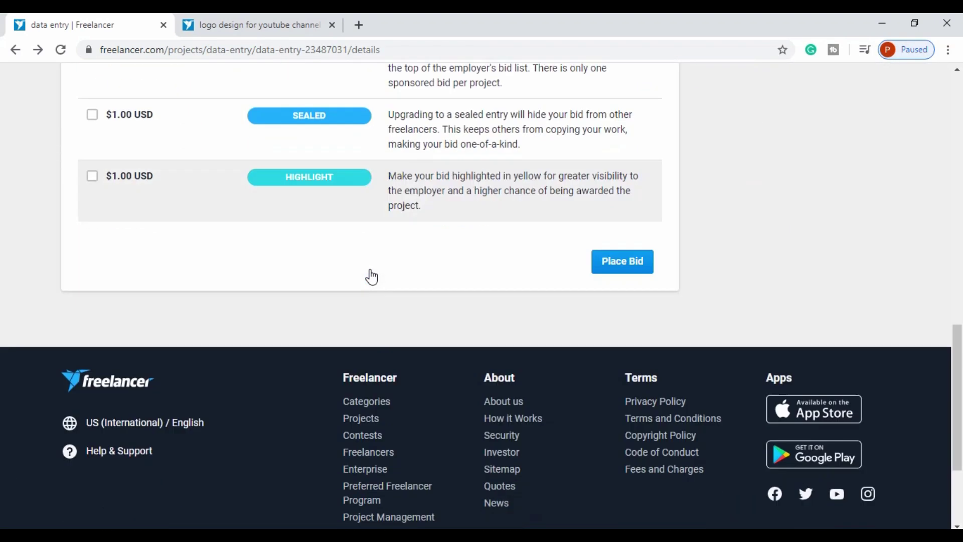
Recheck the project details, employer information, hourly rate and the note about editing the bid until the project is awarded
scroll(458, 242, up, 12)
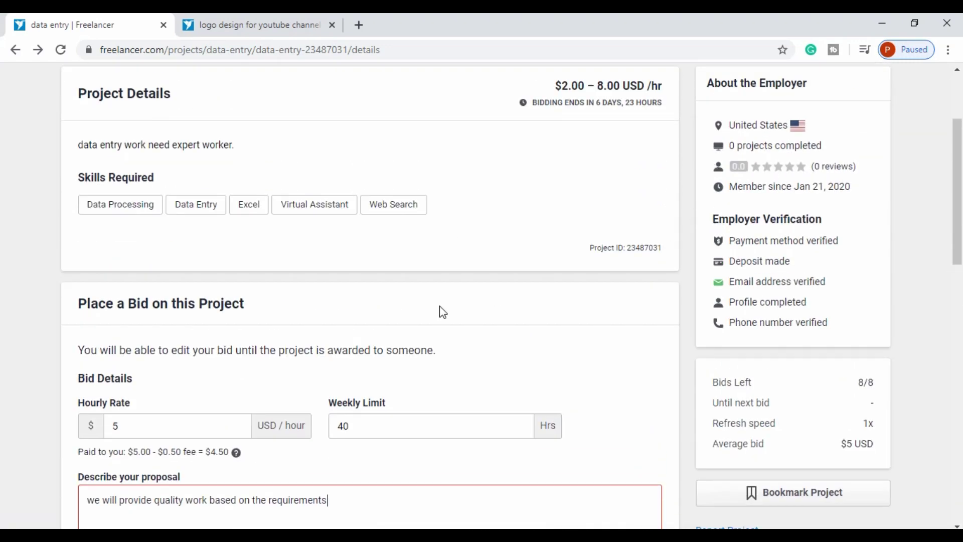
scroll(442, 312, down, 4)
scroll(440, 311, up, 3)
click(197, 358)
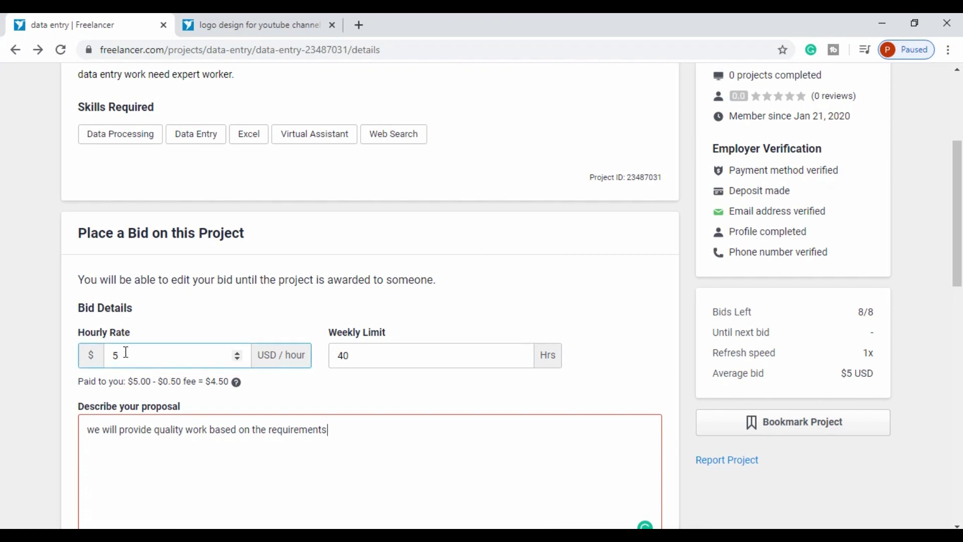
scroll(125, 352, up, 4)
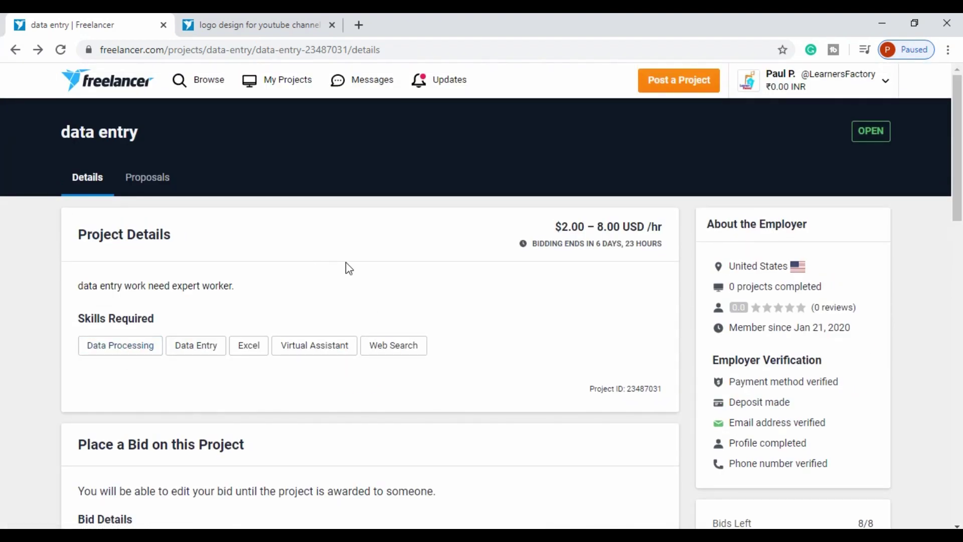
scroll(349, 268, down, 2)
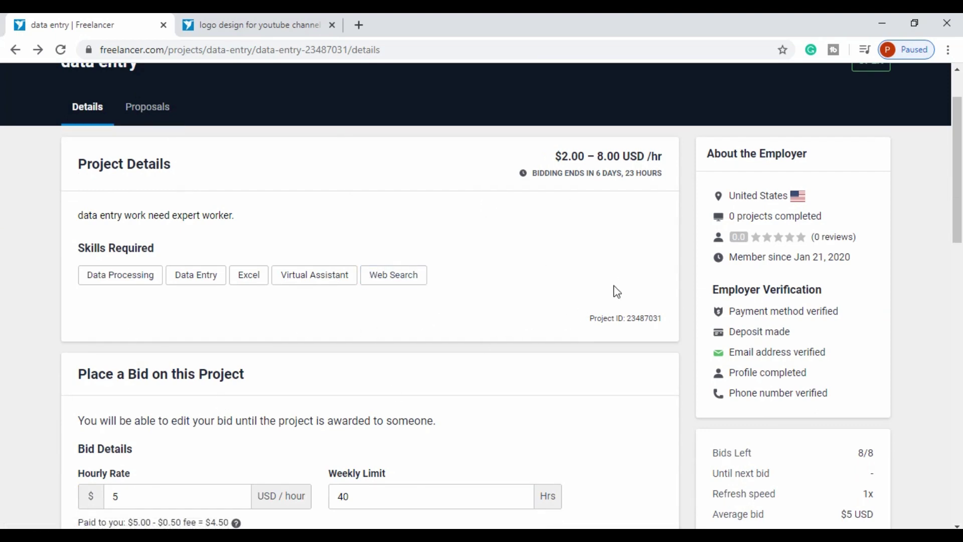
scroll(614, 290, down, 1)
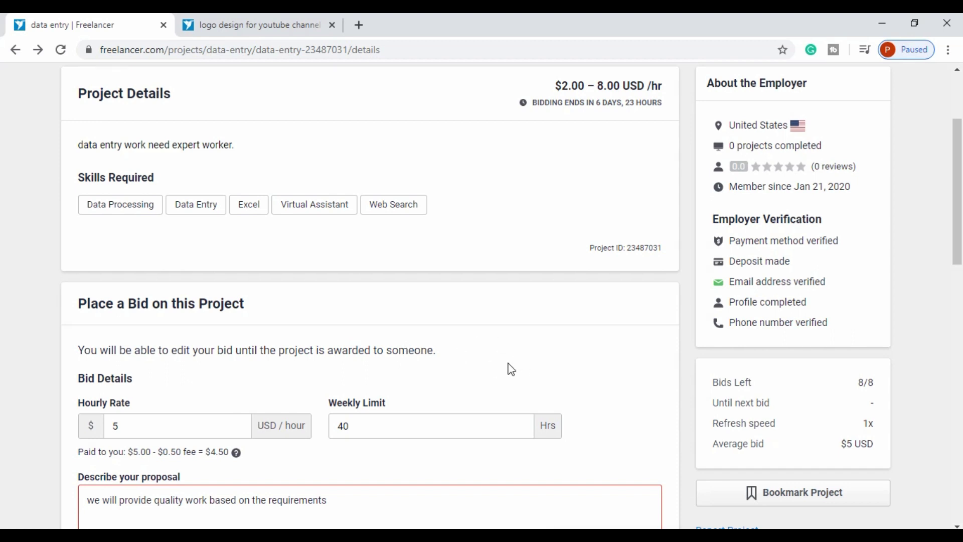
drag(383, 354, 477, 359)
click(476, 357)
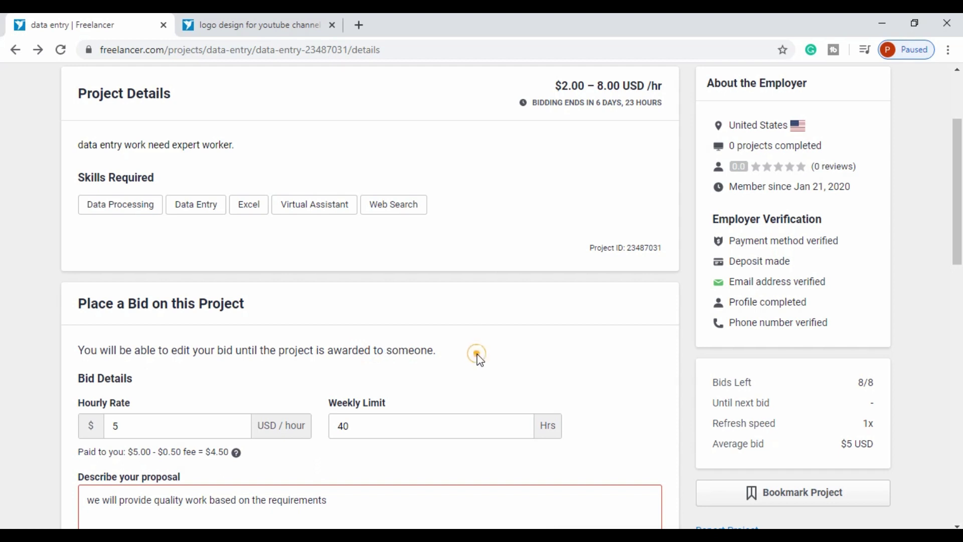
Examine the bid-editing note, the hourly rate and the fee breakdown of the amount paid to the freelancer
click(365, 346)
click(514, 360)
click(169, 429)
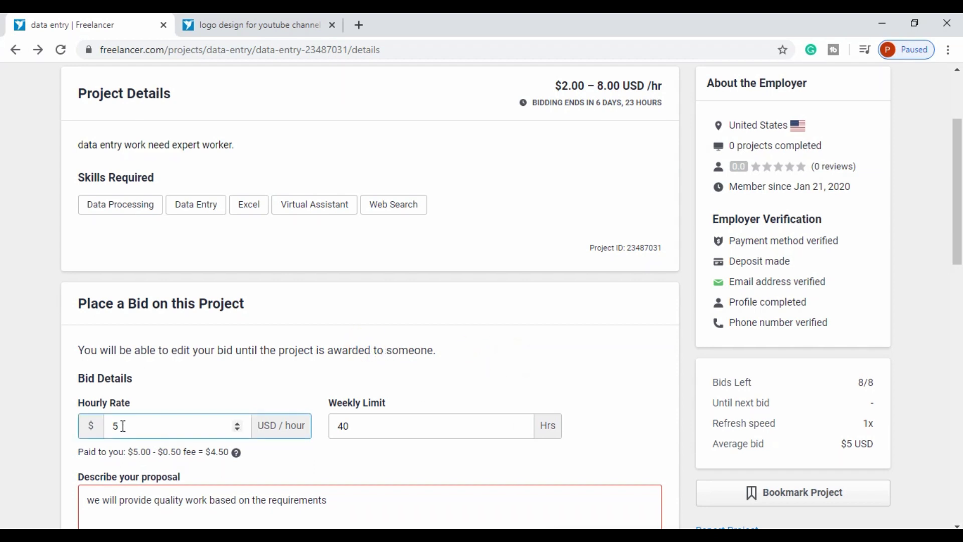
click(114, 427)
click(305, 347)
scroll(529, 344, down, 3)
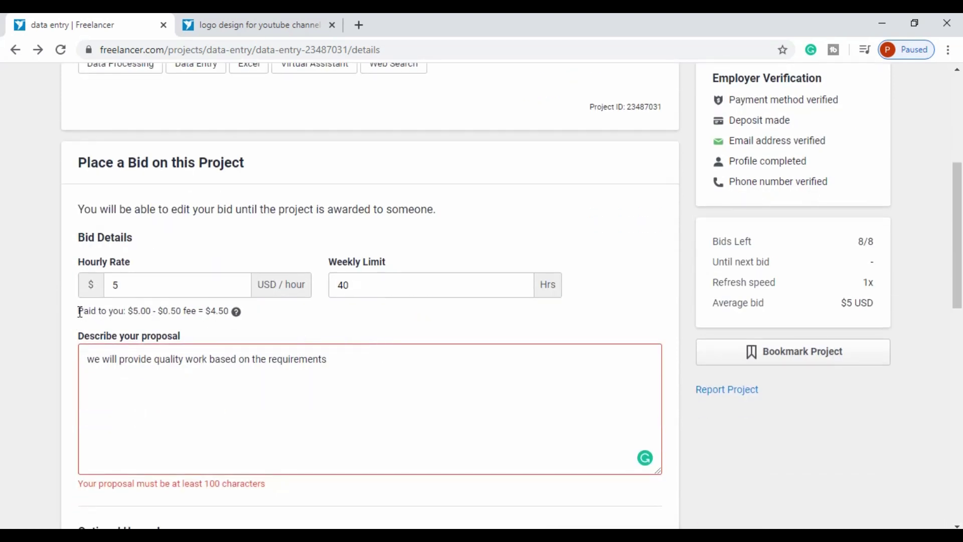
drag(77, 311, 114, 313)
double_click(170, 308)
click(188, 328)
drag(170, 311, 198, 323)
click(184, 318)
drag(161, 309, 230, 310)
click(189, 312)
click(194, 310)
Try to place the data entry bid with the short proposal and check the minimum proposal length
scroll(523, 361, down, 4)
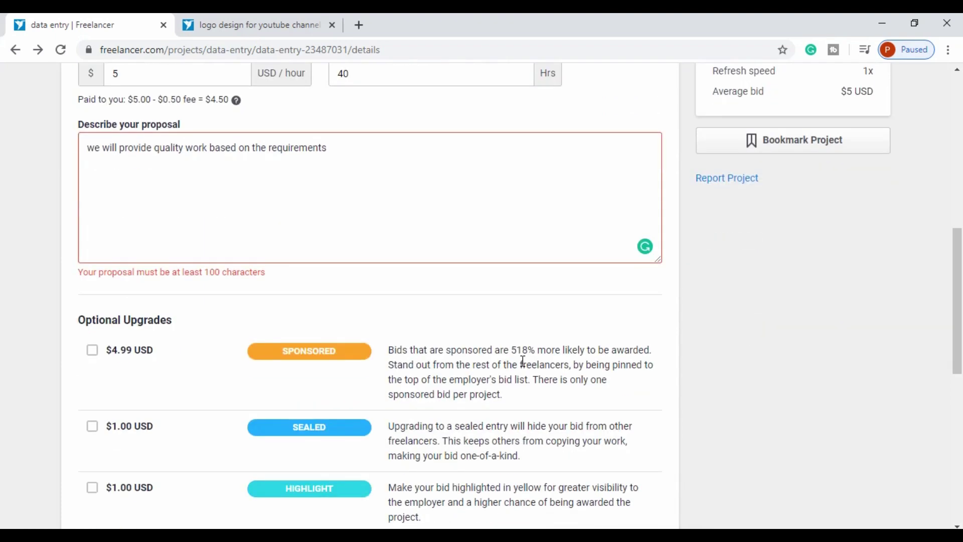
scroll(334, 278, down, 3)
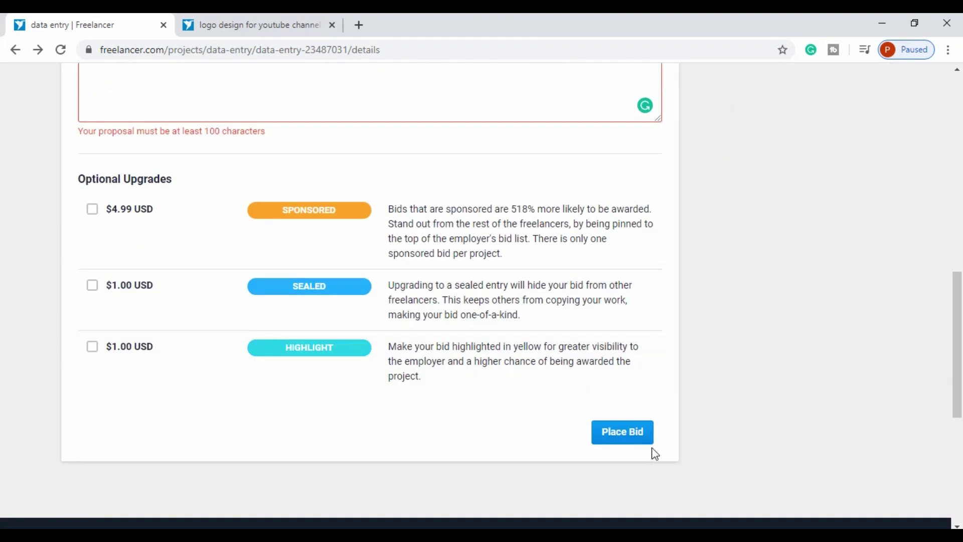
click(619, 435)
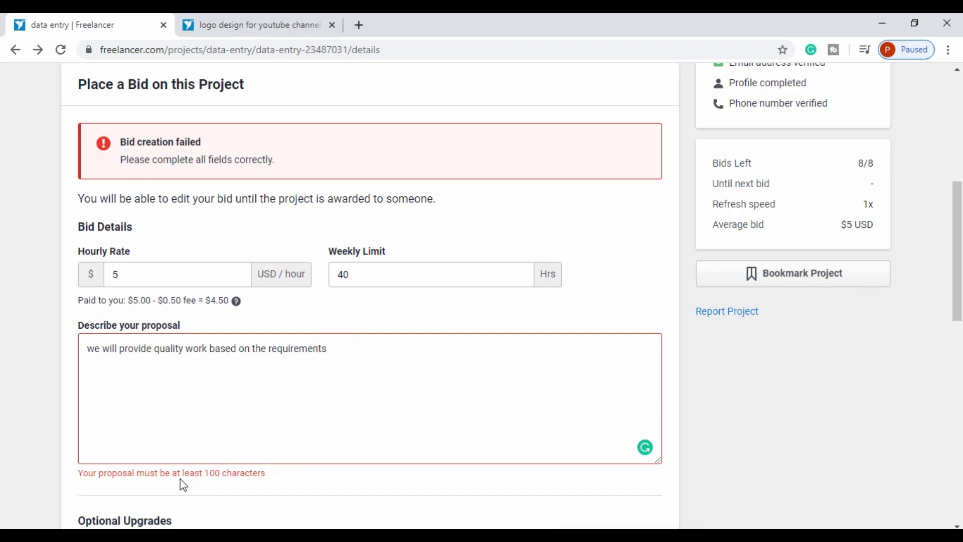
drag(110, 472, 315, 475)
click(214, 472)
click(313, 472)
Extend the proposal with ", we can assure our work will be on Time delivery and accuracy" and place the bid
click(328, 345)
scroll(336, 226, up, 4)
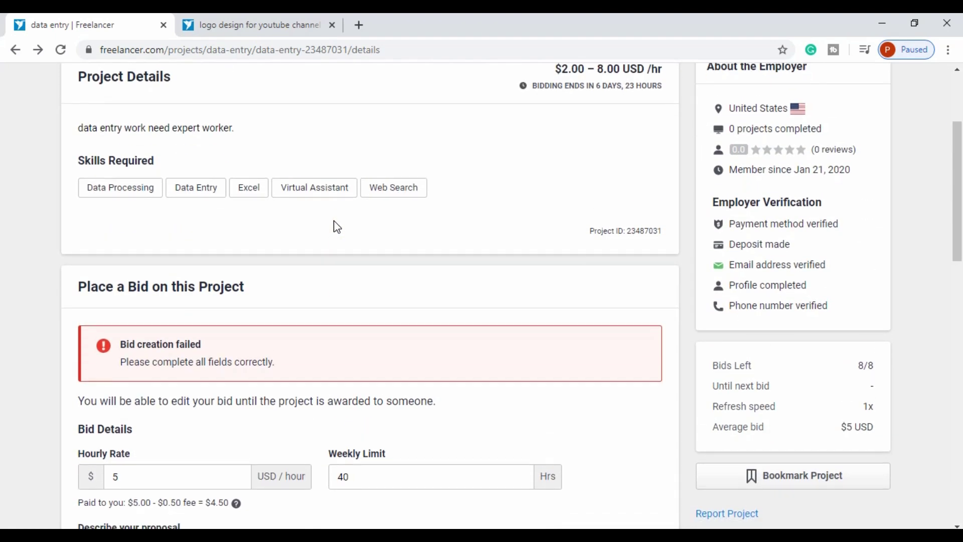
scroll(336, 227, down, 4)
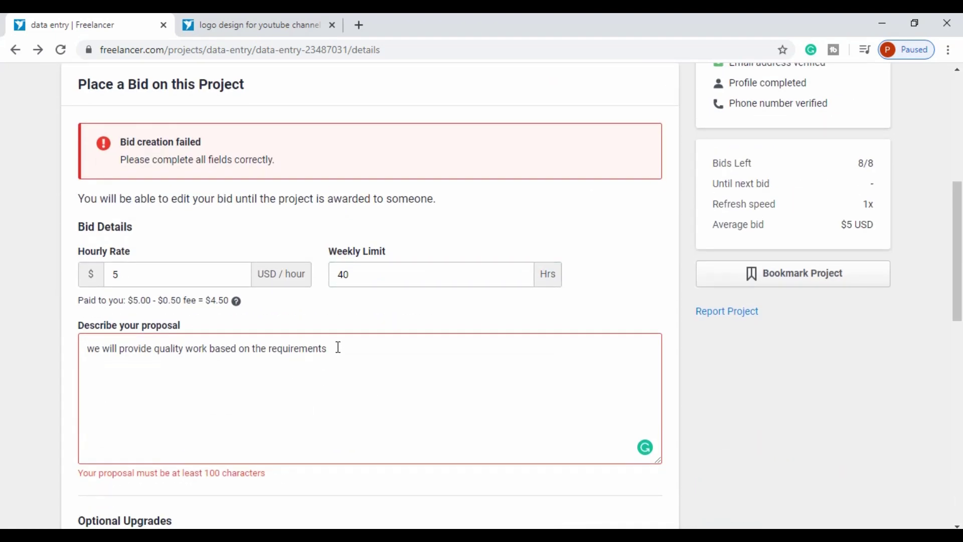
click(329, 347)
text(Timely delivery and pr)
key(BackSpace)
key(BackSpace)
key(BackSpace)
key(BackSpace)
key(BackSpace)
key(BackSpace)
key(BackSpace)
text(, and pro)
scroll(381, 379, down, 7)
click(622, 434)
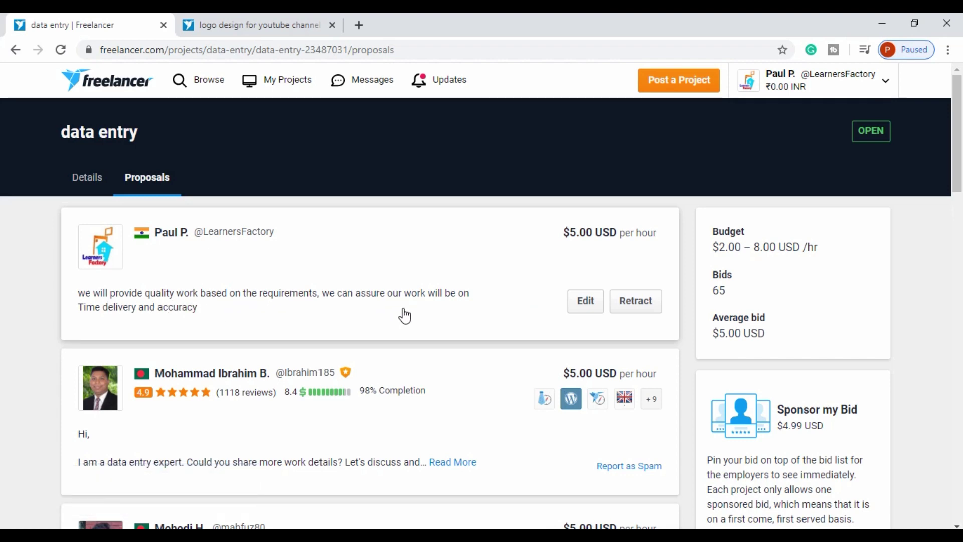
Edit the placed bid to change "Time" to lowercase "time" in the proposal text and save the updated bid
scroll(301, 291, down, 1)
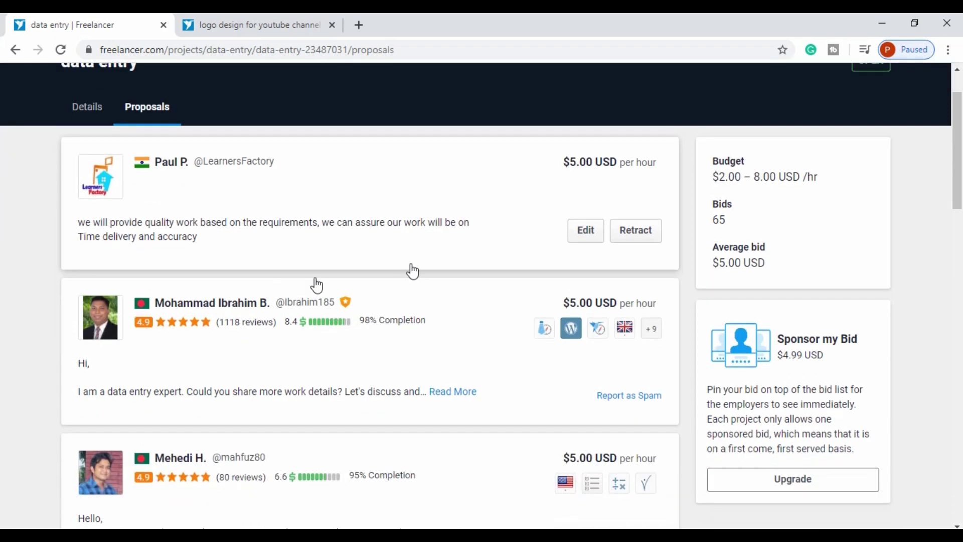
click(585, 238)
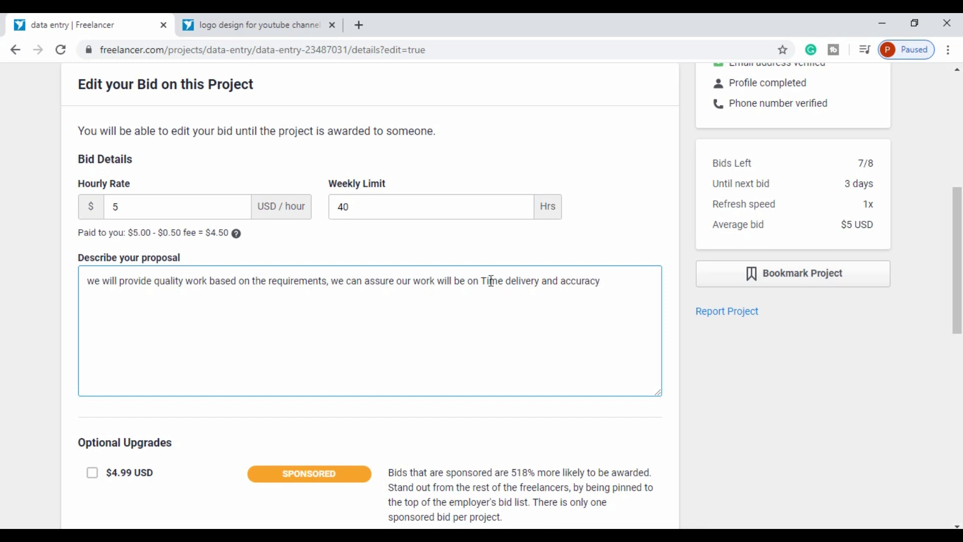
click(486, 279)
key(BackSpace)
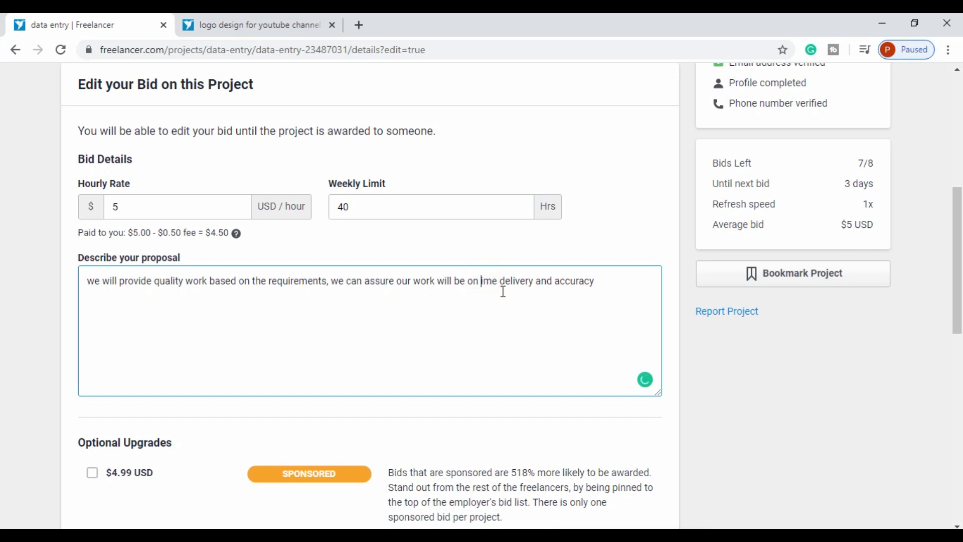
text(t)
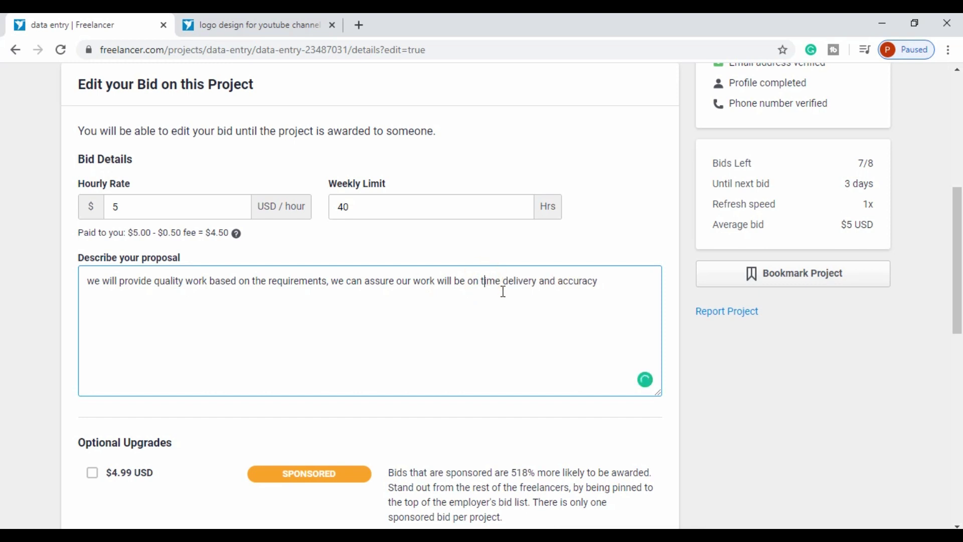
click(611, 226)
scroll(616, 231, down, 3)
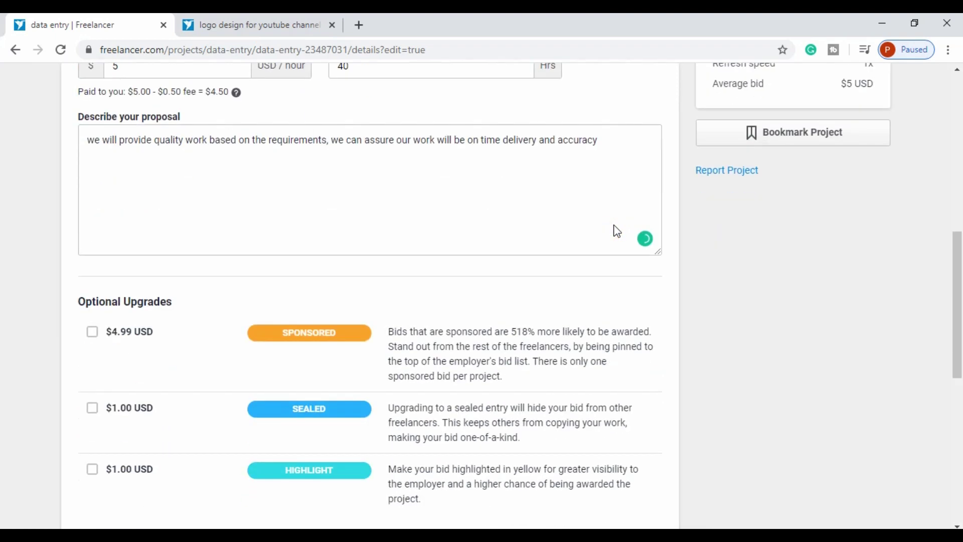
scroll(616, 232, down, 4)
click(623, 345)
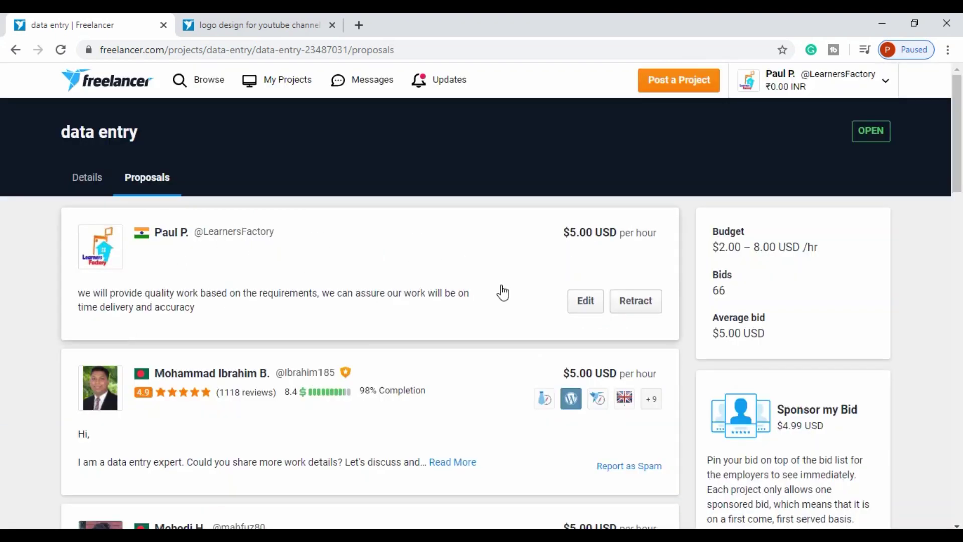
Review the own bid and the competing freelancers' proposals, including their rates, ratings and reviews, on the data entry project
scroll(232, 259, down, 4)
scroll(472, 231, down, 4)
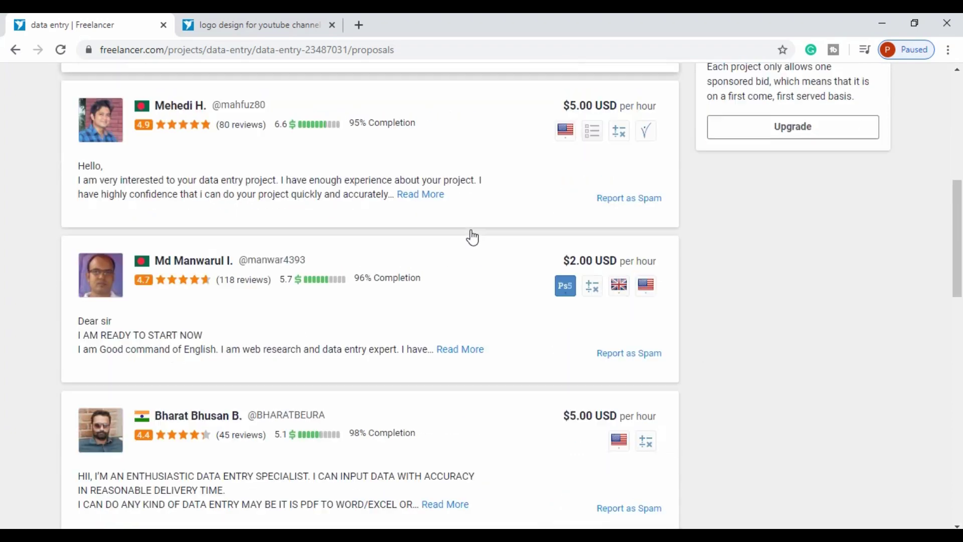
scroll(453, 299, down, 3)
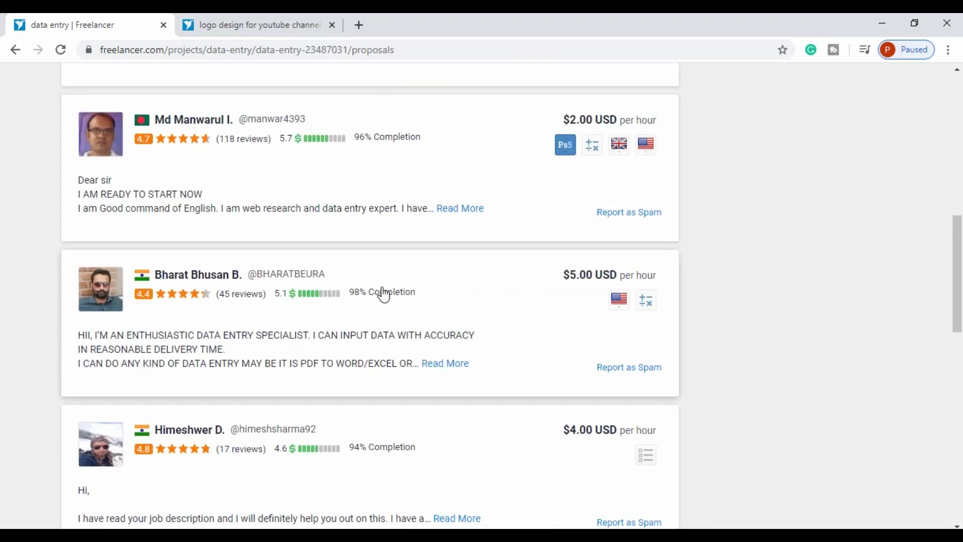
scroll(482, 306, up, 8)
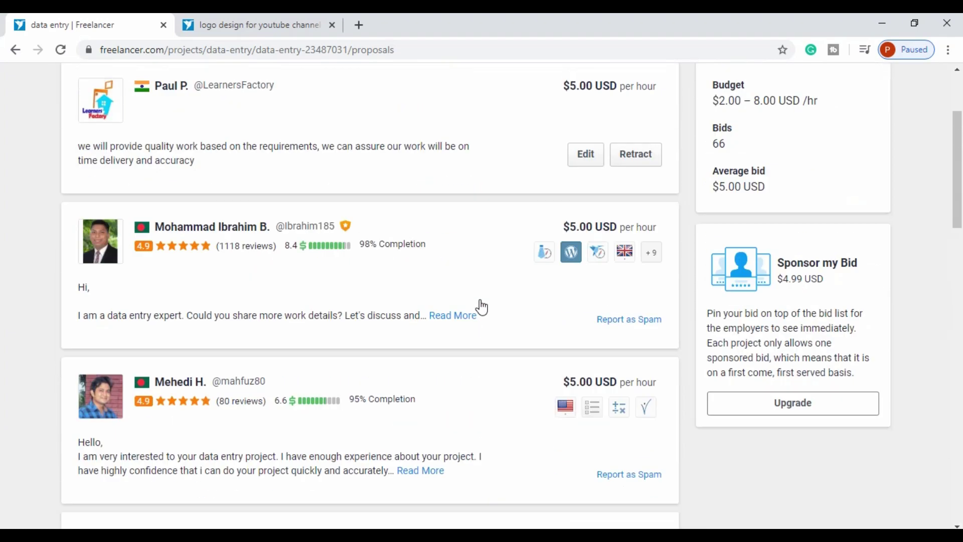
scroll(481, 307, up, 3)
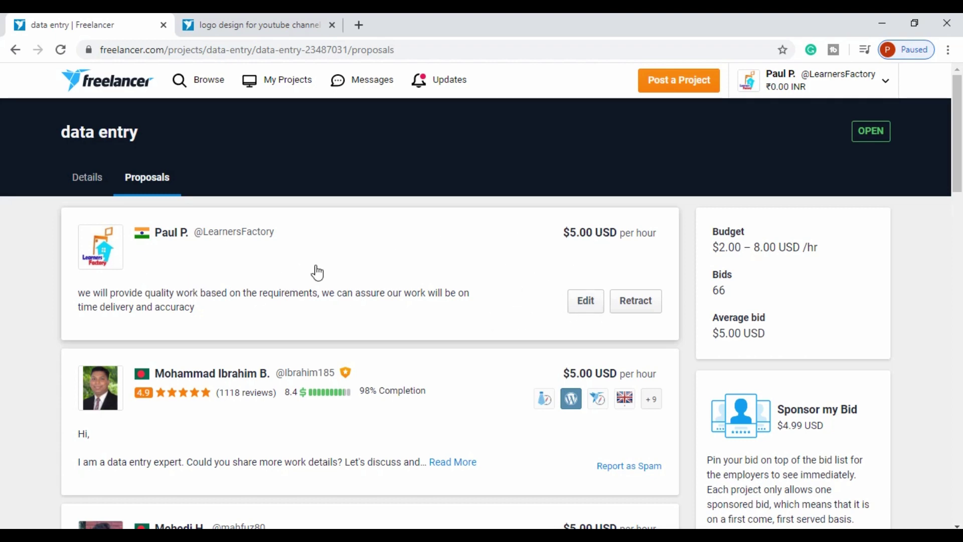
scroll(317, 272, down, 8)
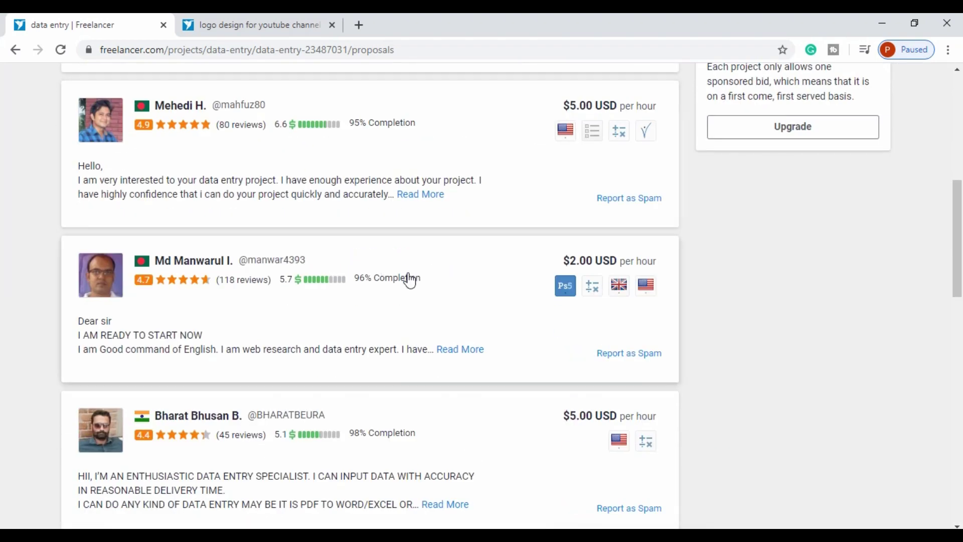
scroll(531, 275, down, 10)
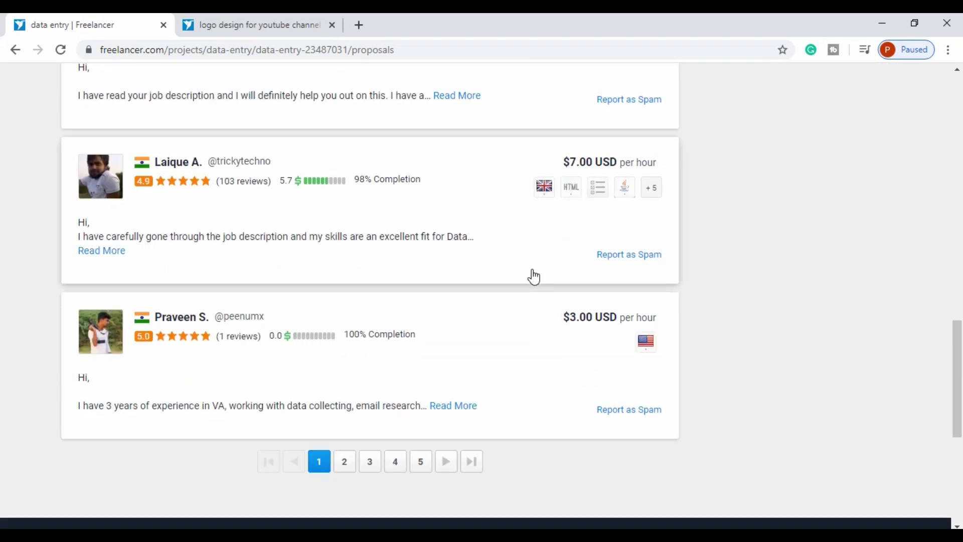
scroll(533, 276, up, 15)
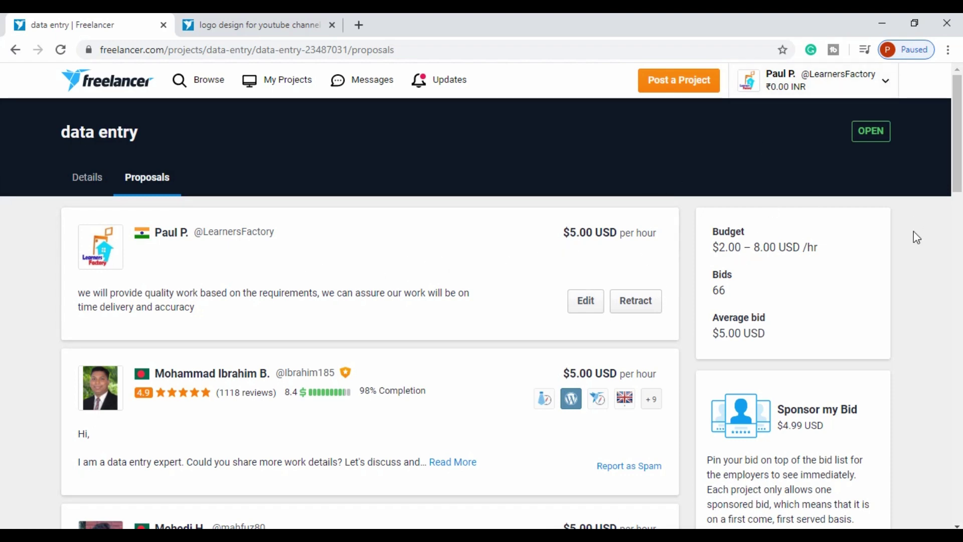
scroll(845, 232, down, 15)
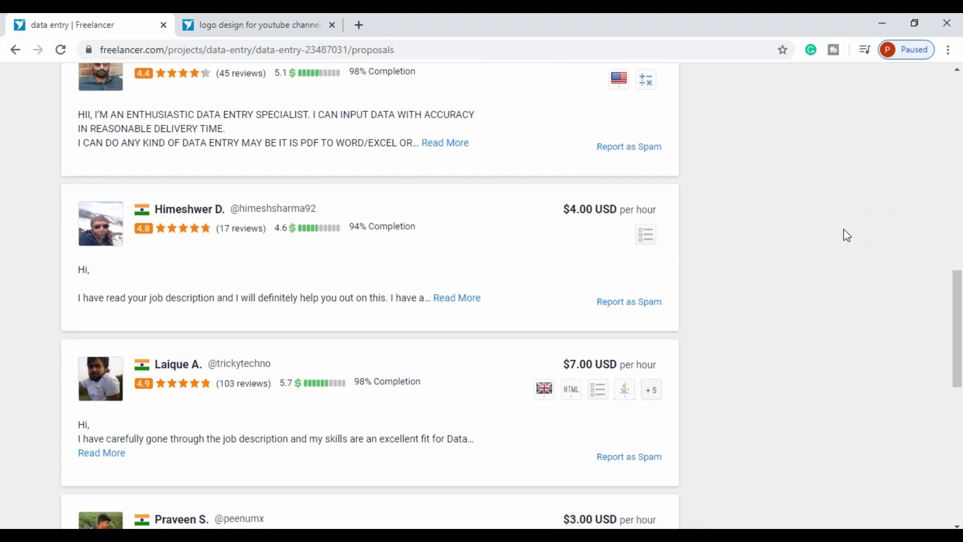
scroll(844, 232, down, 4)
scroll(846, 232, up, 20)
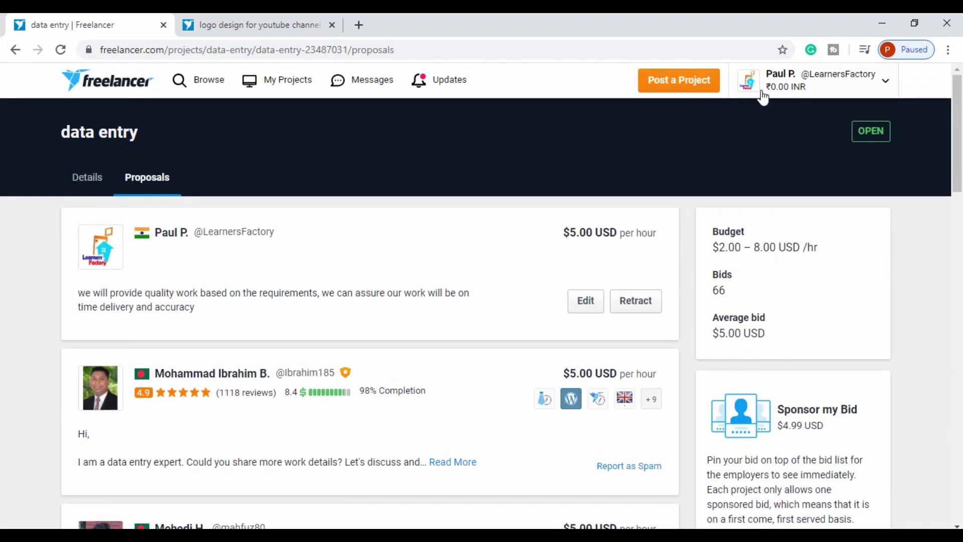
Leave the data entry project's proposals and return to the account dashboard
click(97, 91)
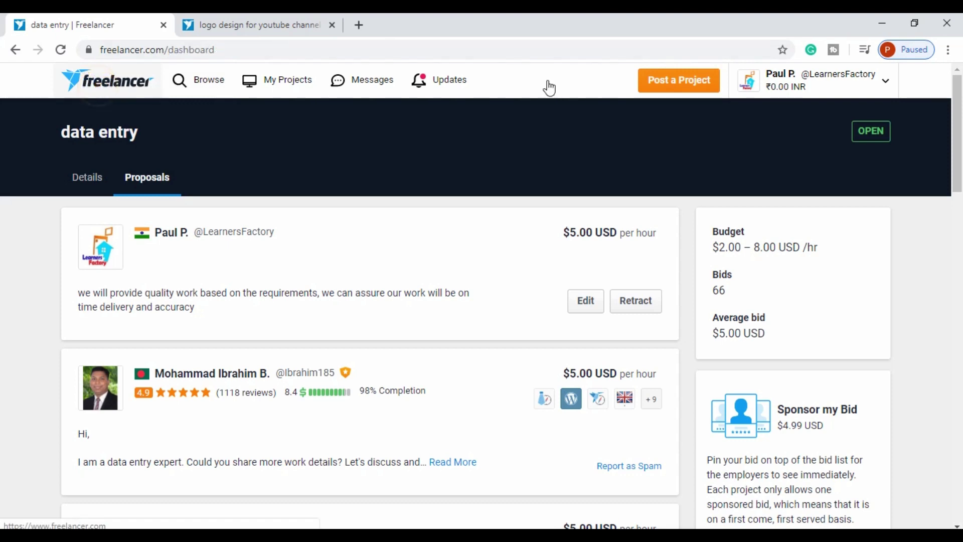